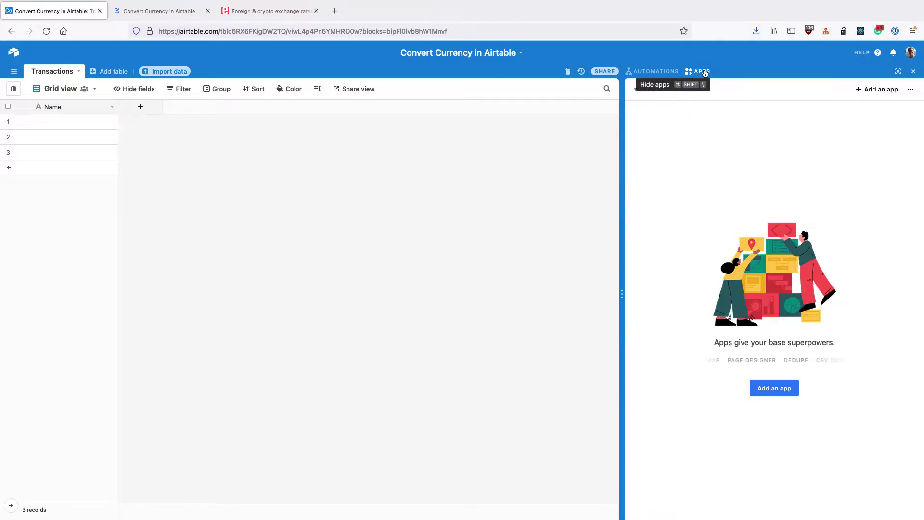
- Find Data Fetcher in the app marketplace by searching 'data f' and add it to the dashboard
left_click(780, 391)
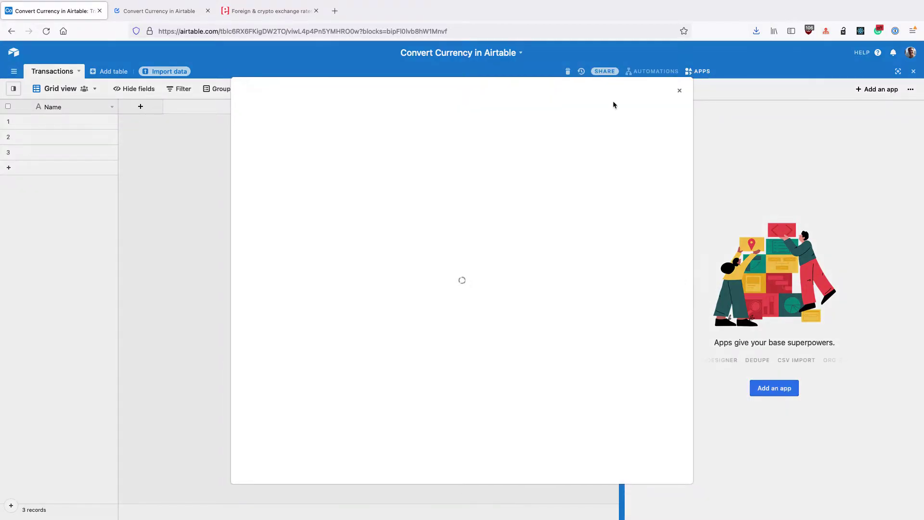
left_click(600, 116)
type("d")
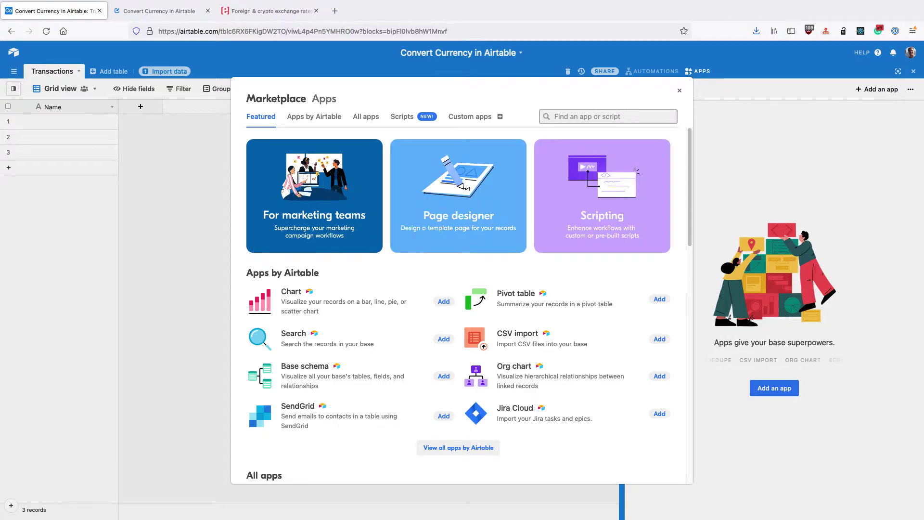
type("ata f")
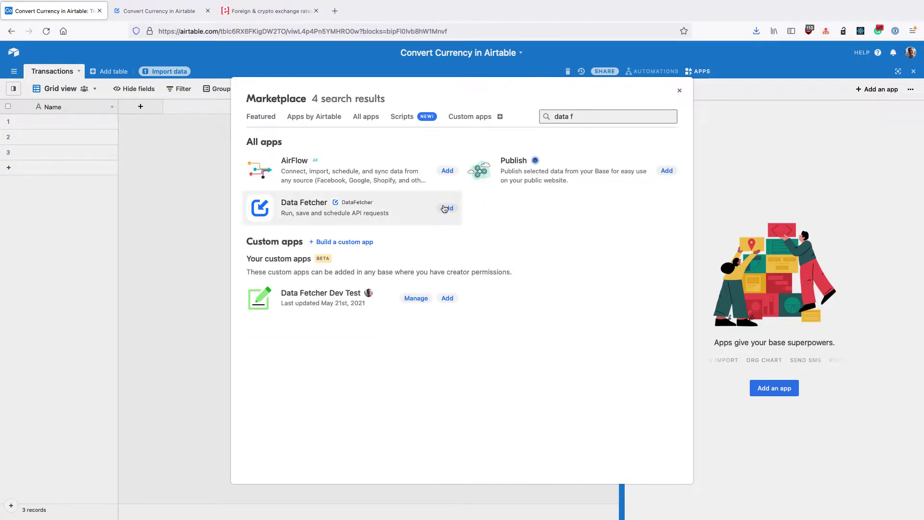
left_click(446, 209)
left_click(559, 348)
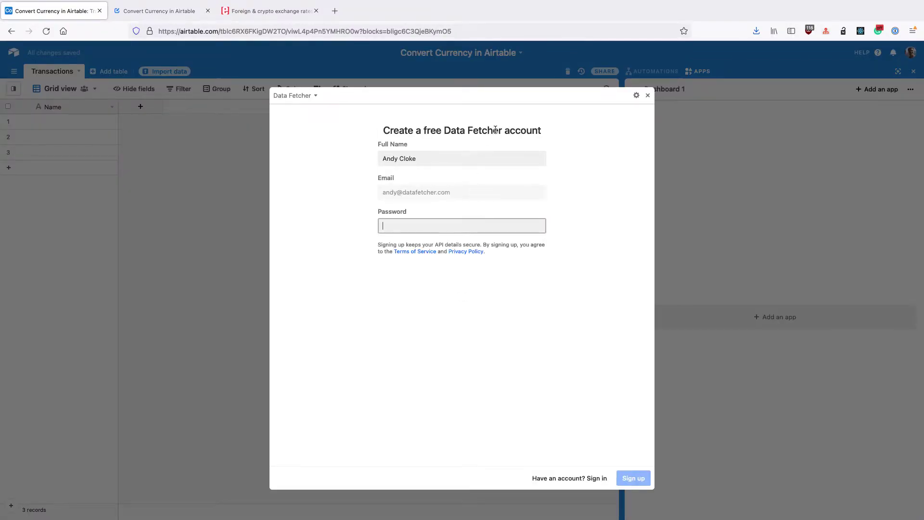
- Sign in to Data Fetcher with the existing account, filling in the saved password
left_click(597, 478)
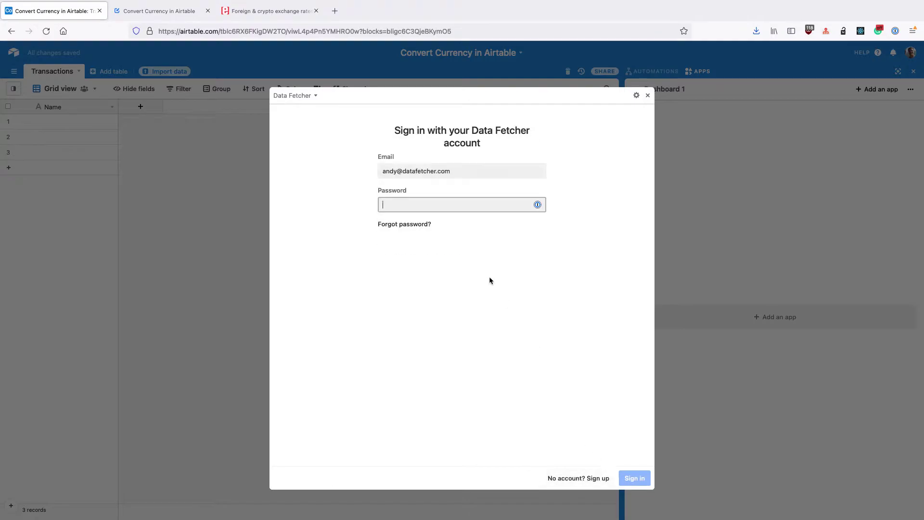
left_click(426, 203)
key("super+v")
key("Return")
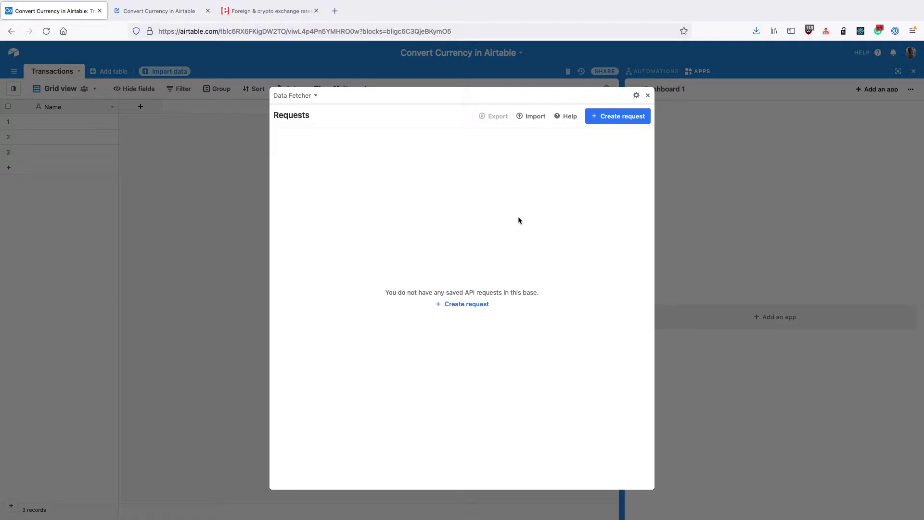
- Create a new Data Fetcher request and rename it 'Convert currencies'
left_click(605, 117)
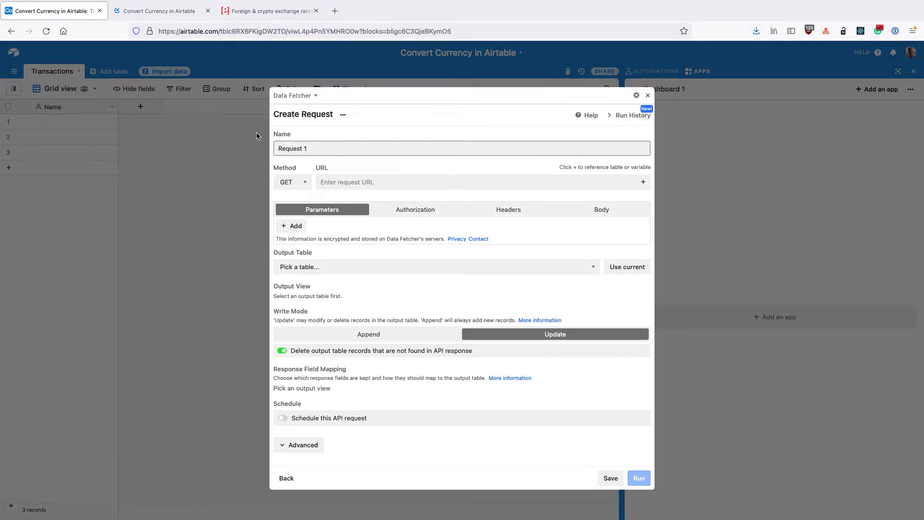
triple_click(317, 143)
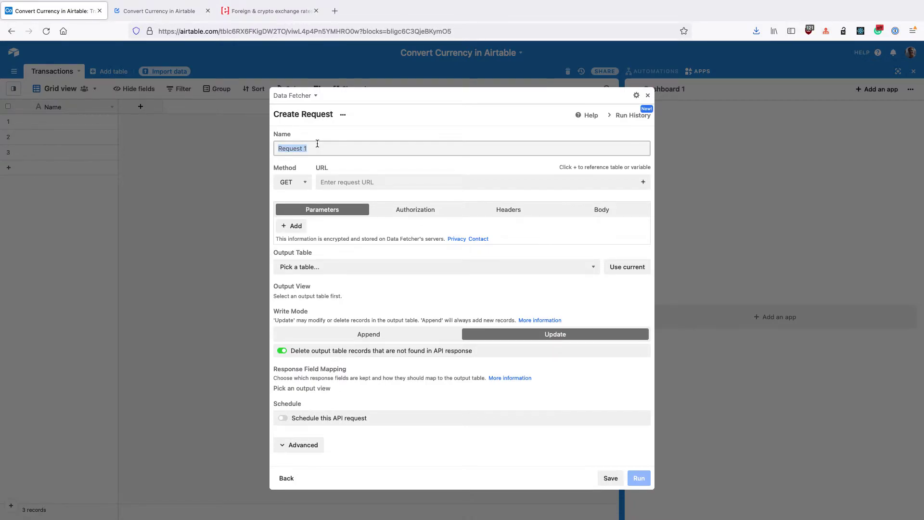
type("Convert currencies")
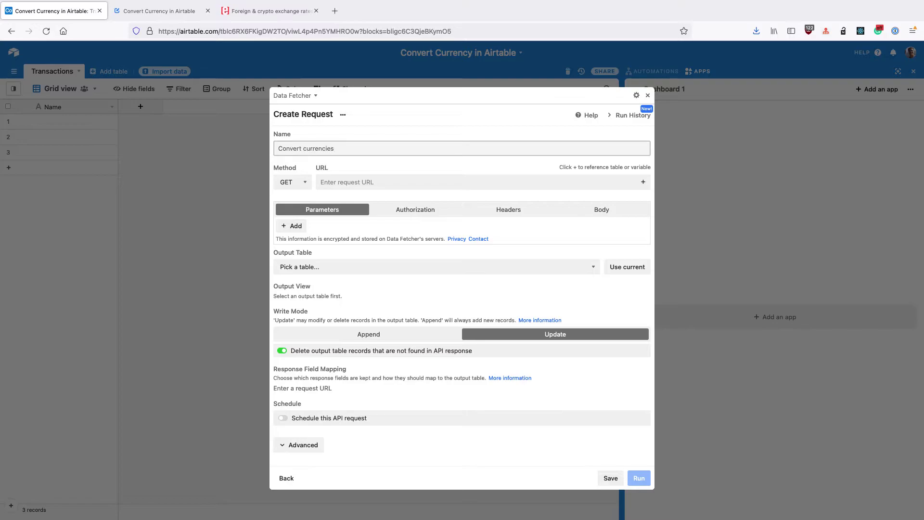
- Add a single line text field named 'Currency' to the Transactions table
left_click(647, 95)
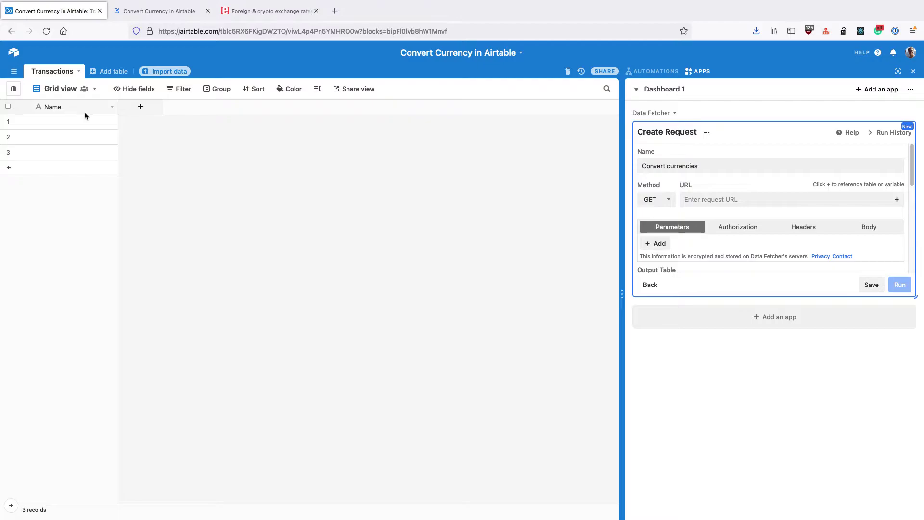
left_click(141, 106)
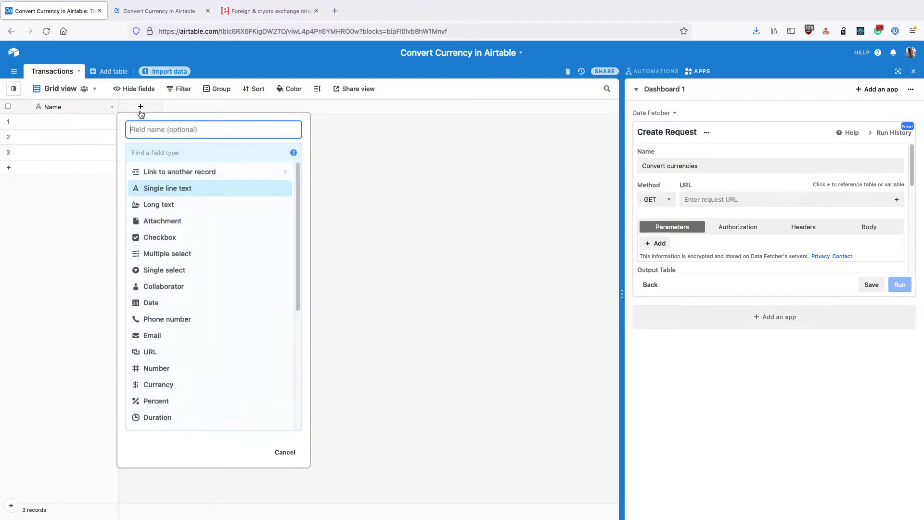
left_click(174, 188)
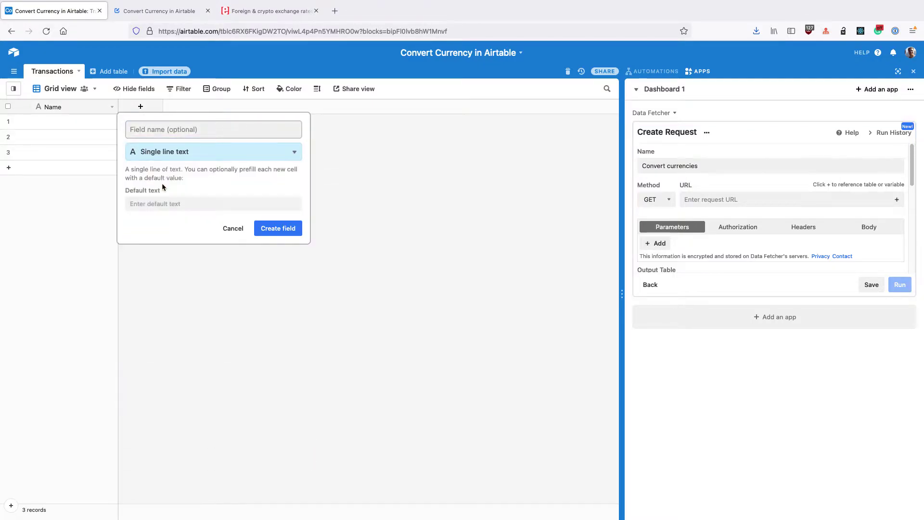
left_click(154, 132)
type("C")
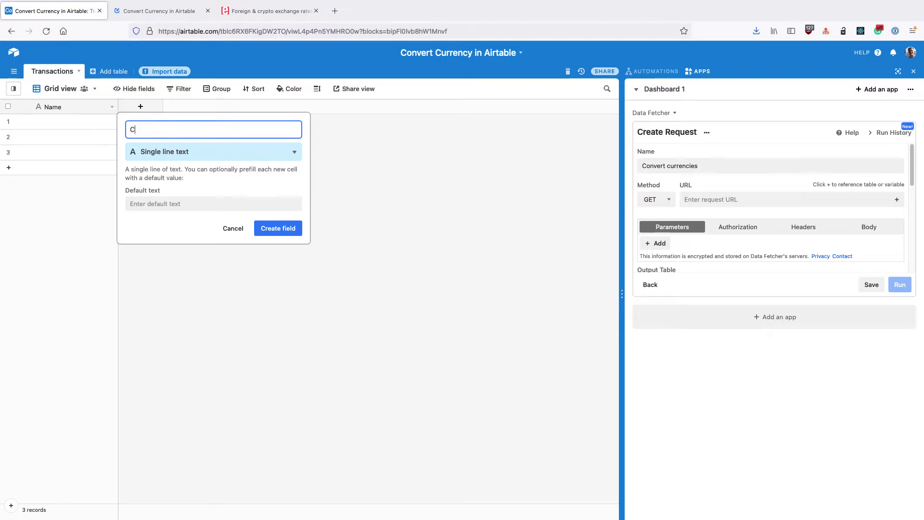
type("urrency")
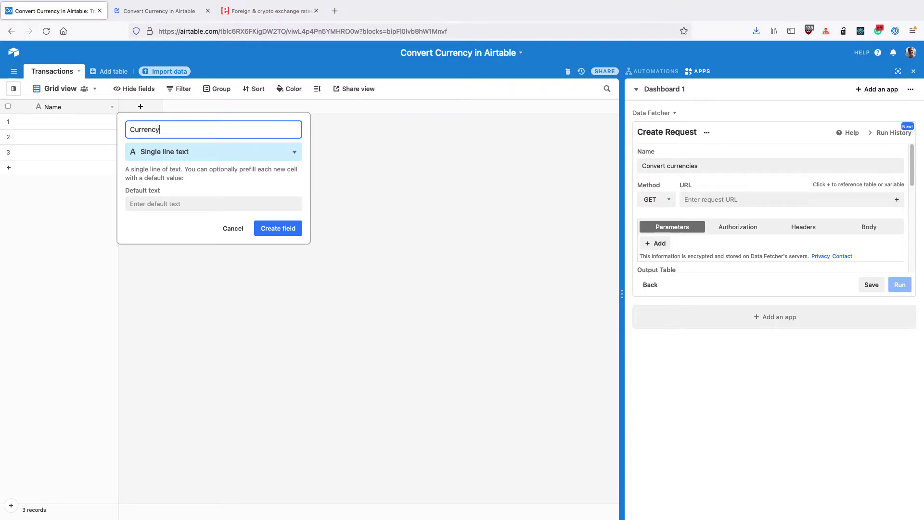
left_click(278, 228)
- Add a Number field named 'Amount' to the Transactions table
left_click(214, 110)
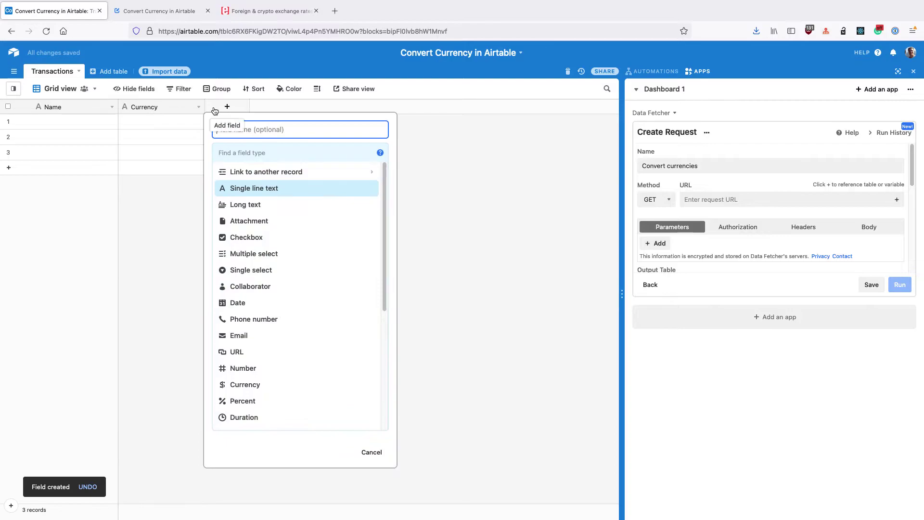
type("Amount")
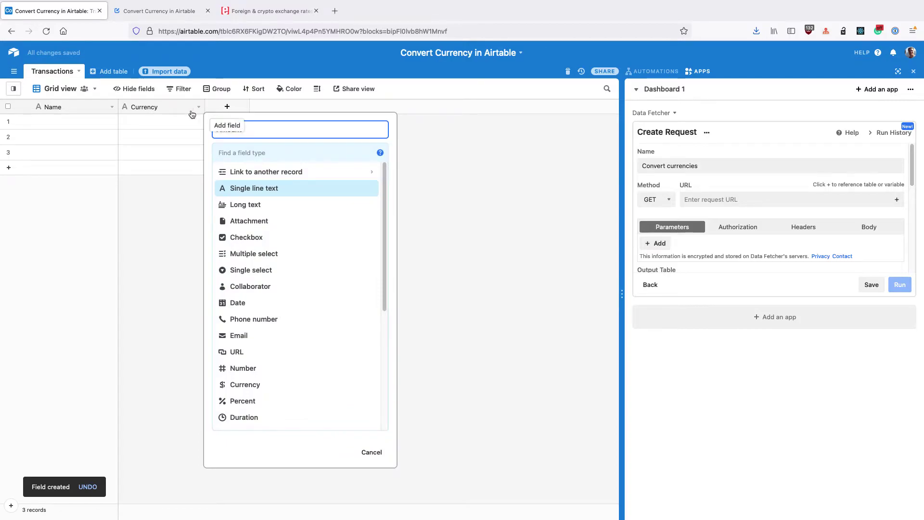
left_click(242, 150)
type("num")
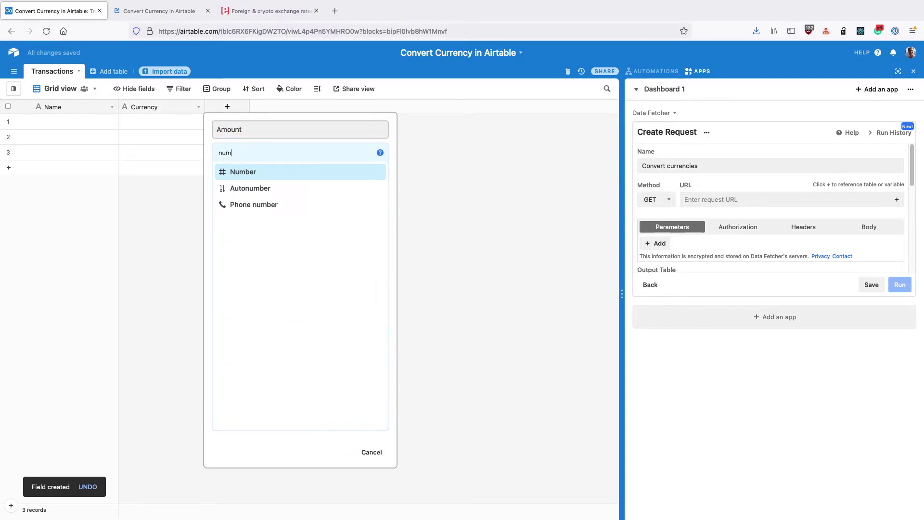
left_click(241, 172)
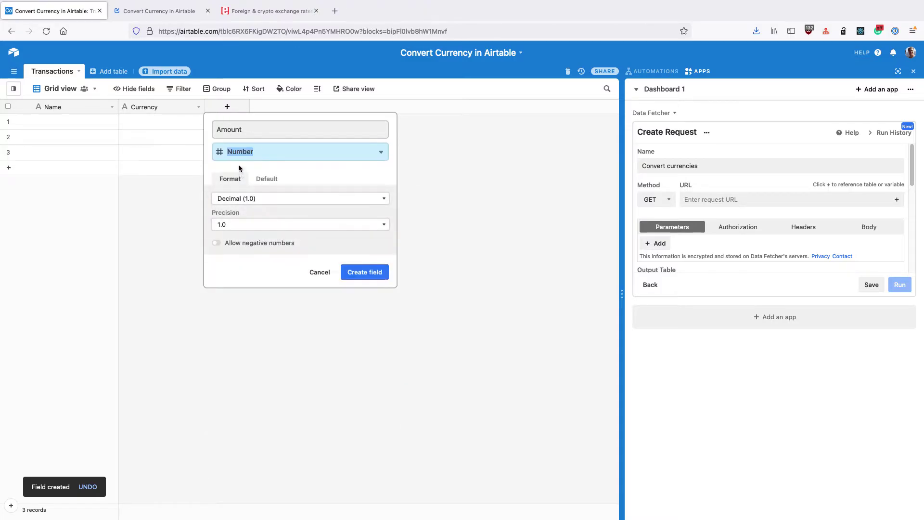
left_click(365, 272)
left_click(174, 124)
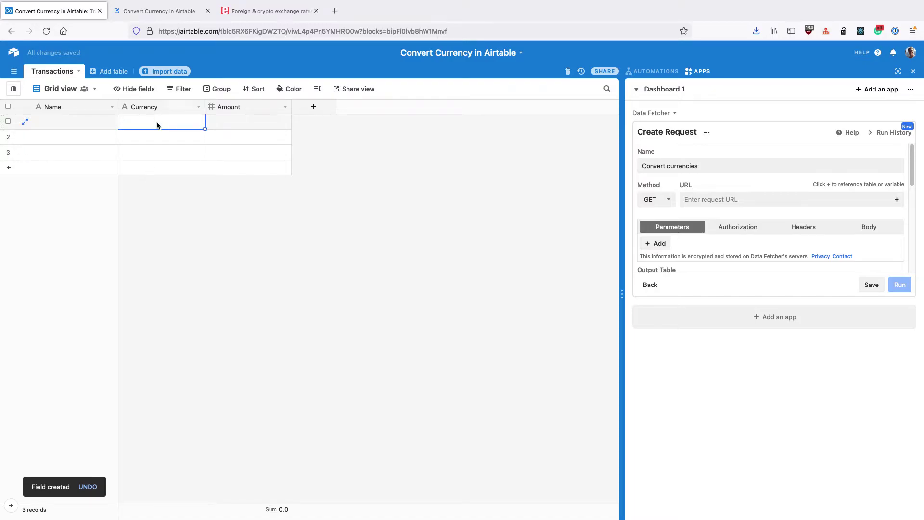
- Enter the currencies GBP, EUR and CAD in rows 1–3 of the Currency column
type("GBP")
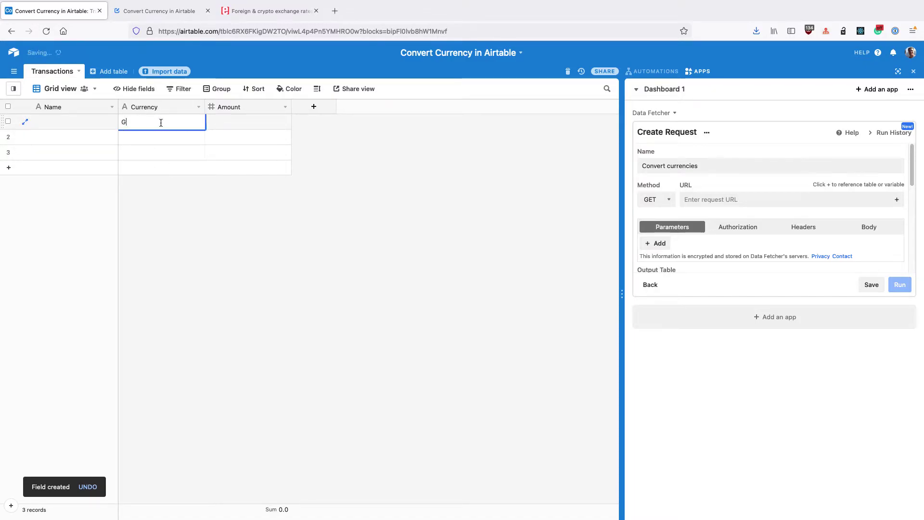
left_click(141, 138)
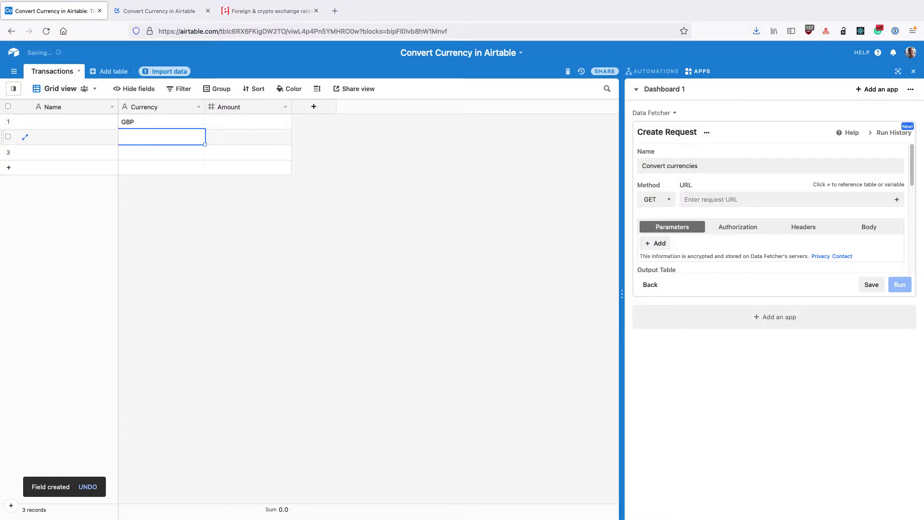
type("EUR")
left_click(144, 153)
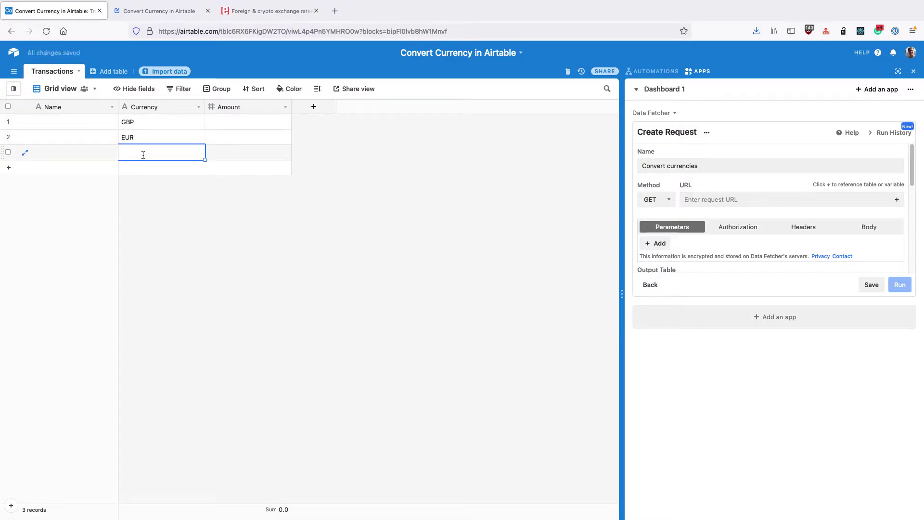
type("CAD")
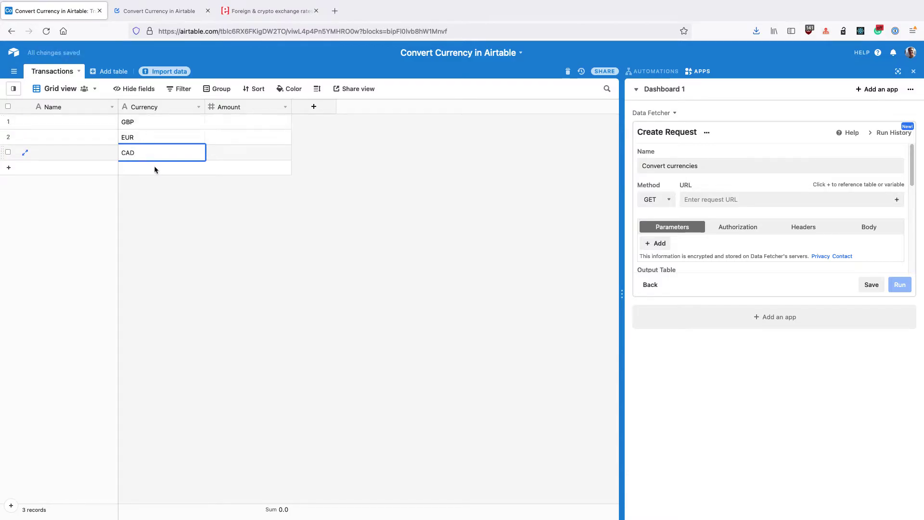
- Enter amounts 3, 5 and 6 for the GBP, EUR and CAD records
left_click(257, 125)
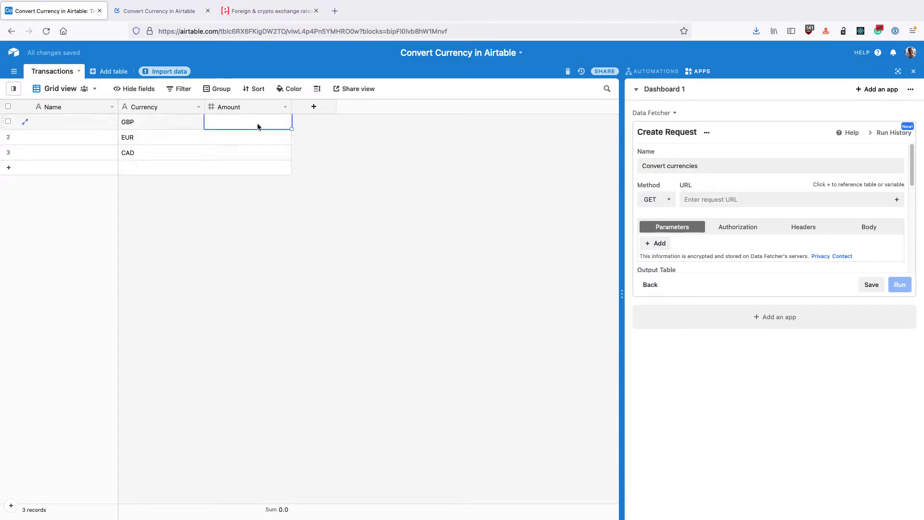
type("3")
left_click(249, 145)
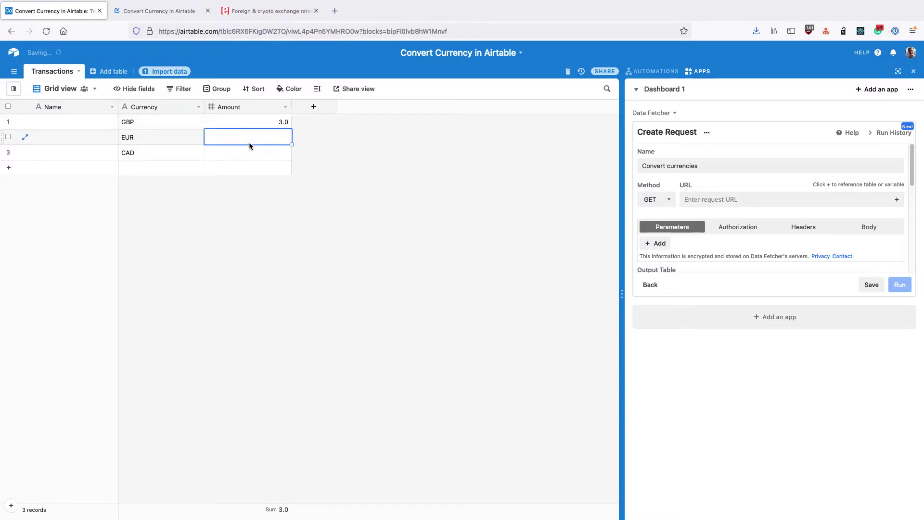
type("5")
left_click(249, 152)
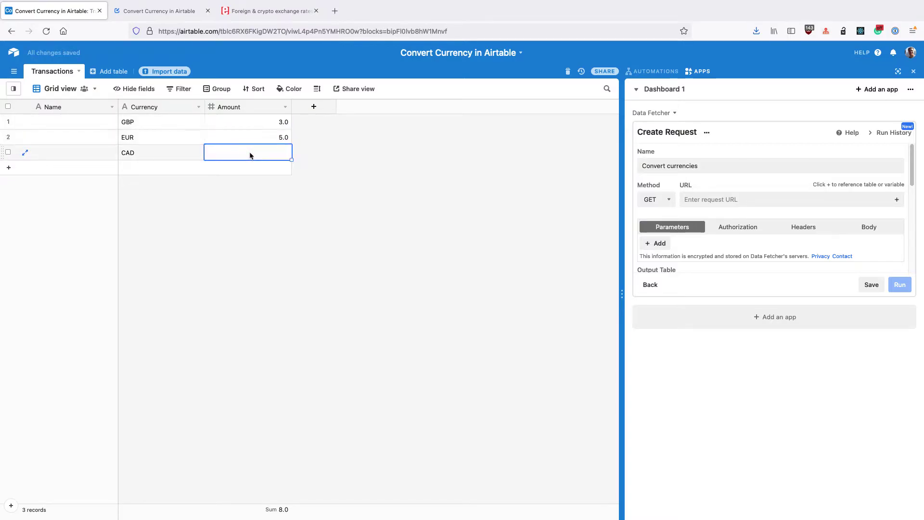
type("6")
left_click(325, 146)
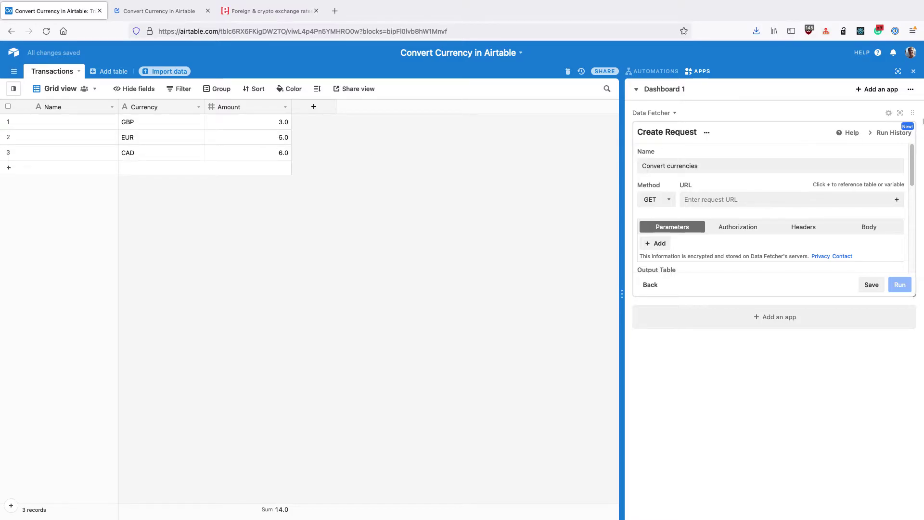
left_click(902, 117)
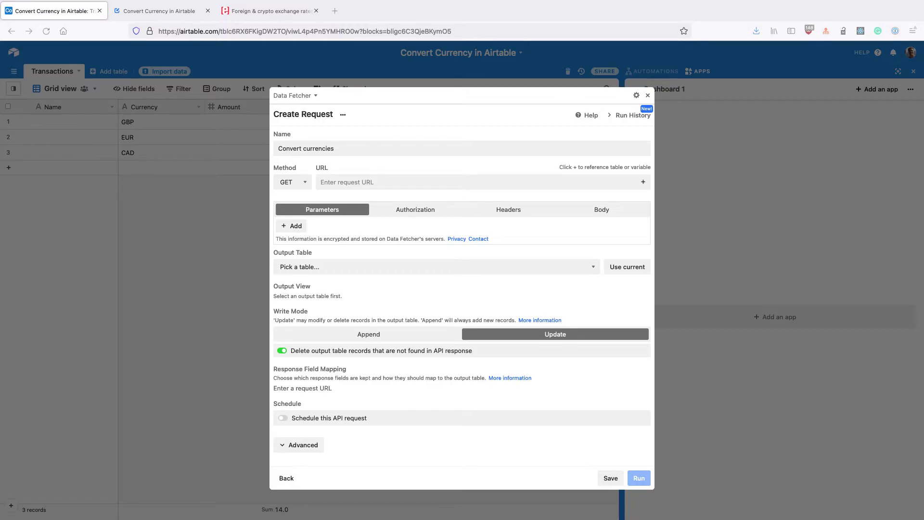
left_click(344, 183)
type("https://api.exchangerate.host/convert")
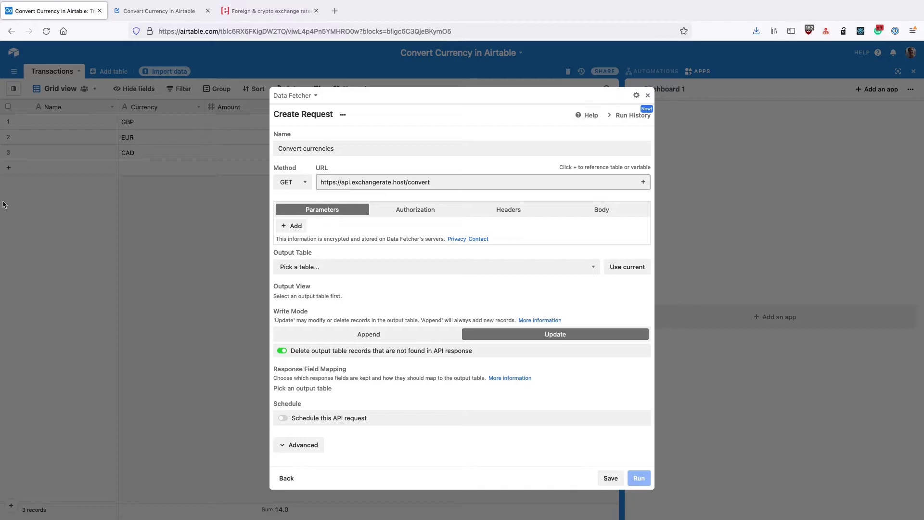
- Add query parameter 'to' with value USD, plus a second parameter named 'from'
left_click(294, 226)
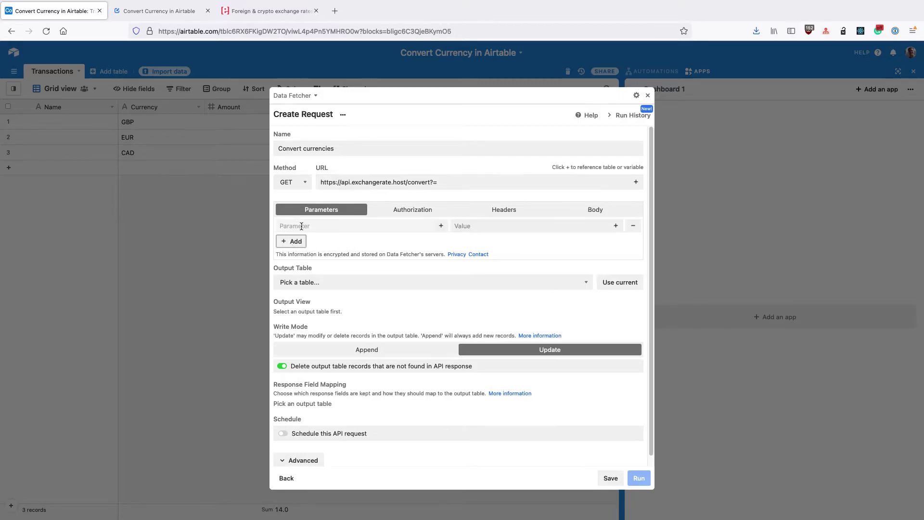
left_click(301, 226)
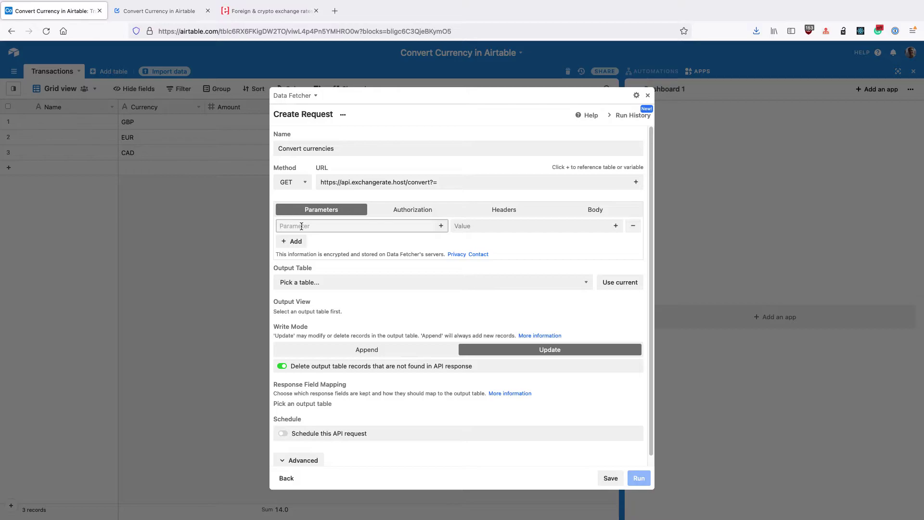
type("value")
key("super+a")
type("to")
left_click(497, 229)
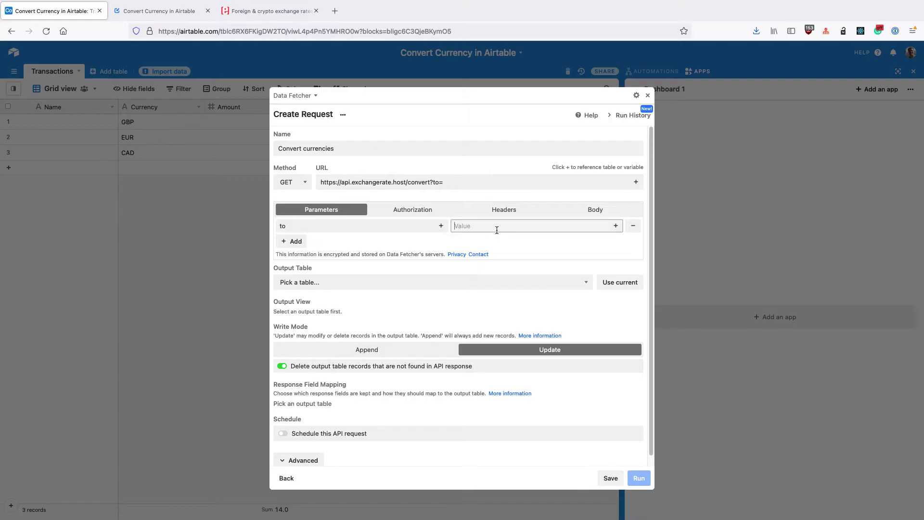
type("USD")
left_click(293, 242)
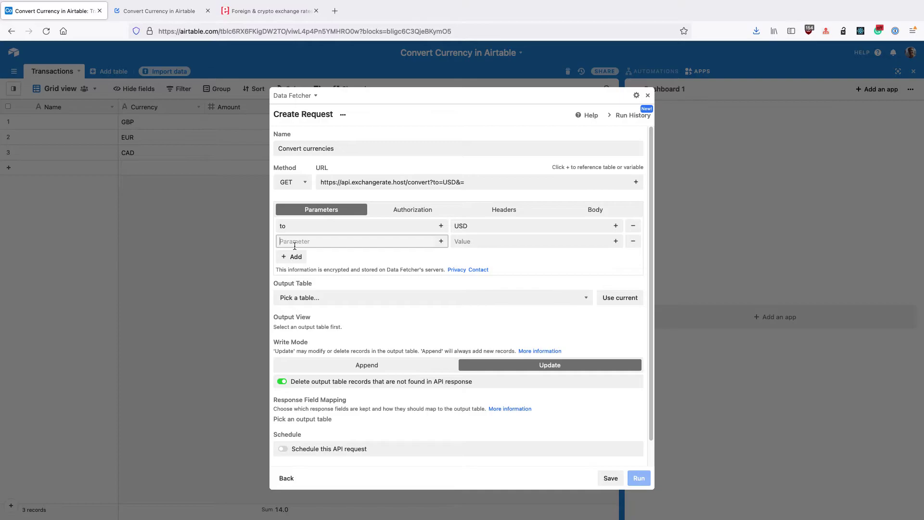
type("from")
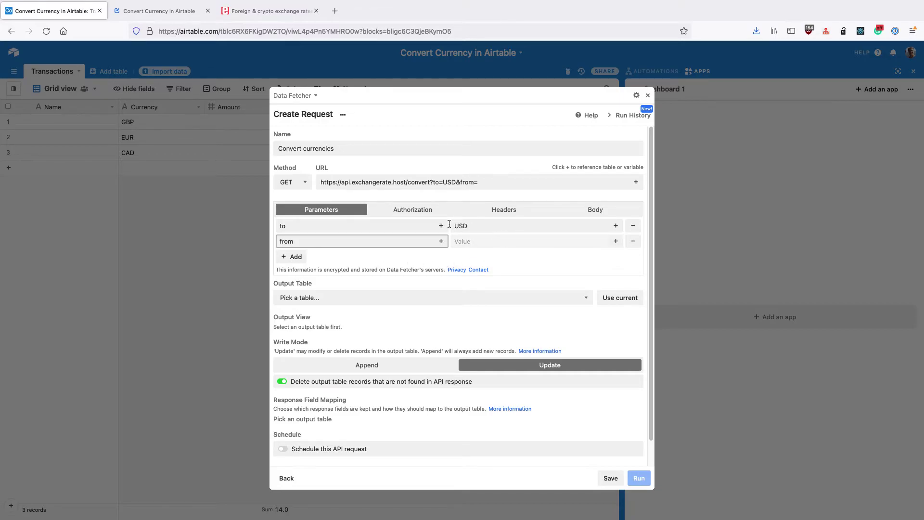
- Set the from parameter's value to reference the Transactions table's Currency field
left_click(523, 242)
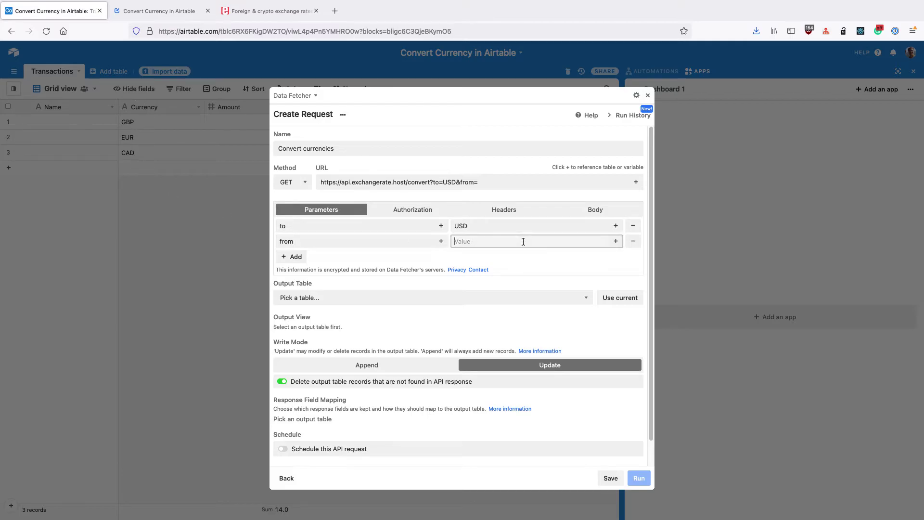
left_click(616, 241)
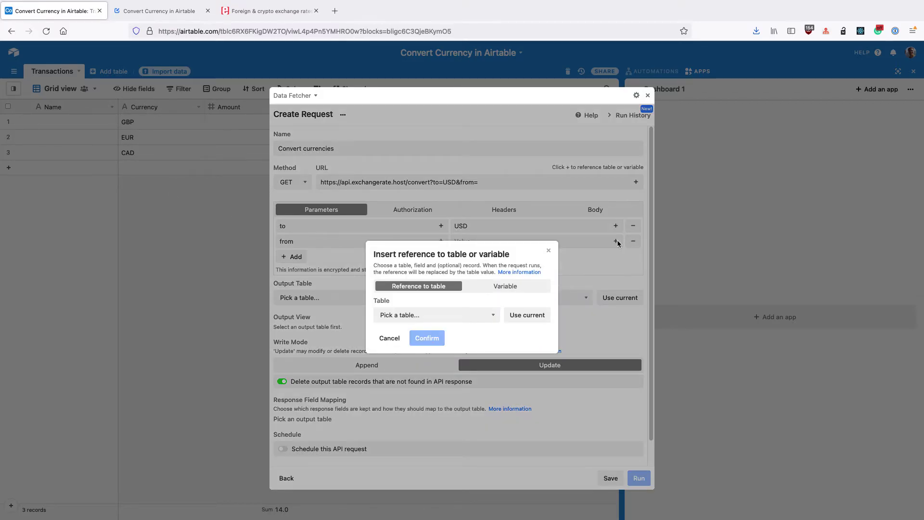
left_click(471, 312)
left_click(469, 321)
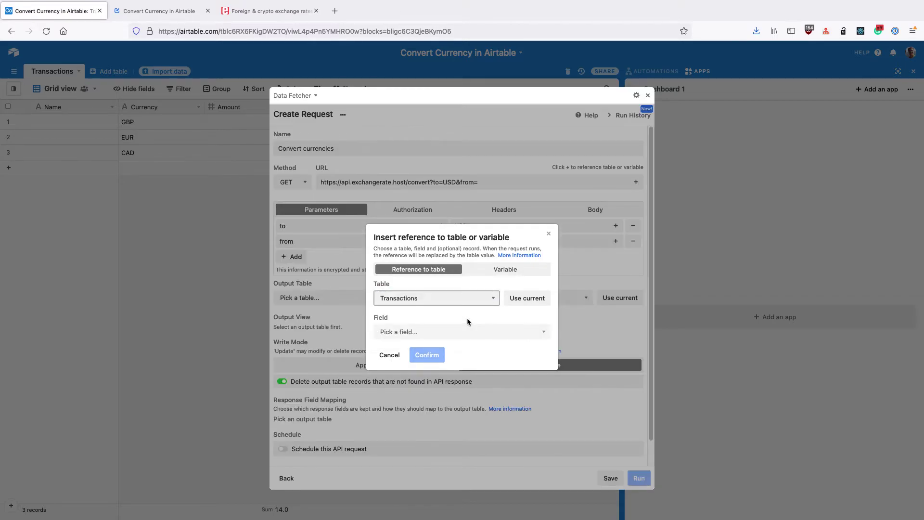
left_click(459, 336)
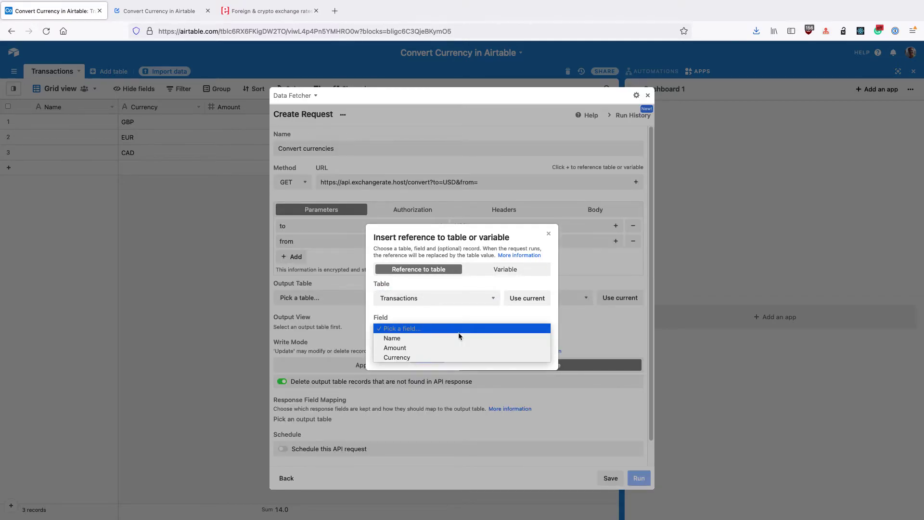
left_click(458, 357)
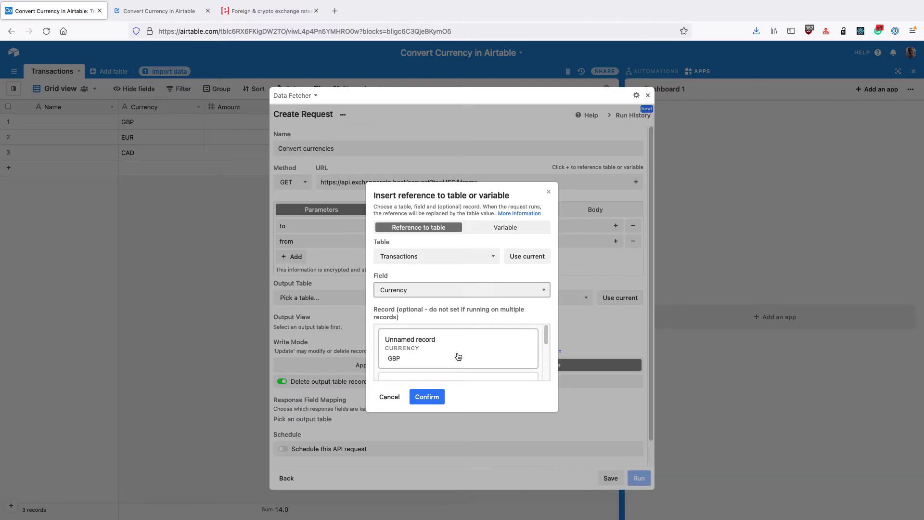
left_click(432, 401)
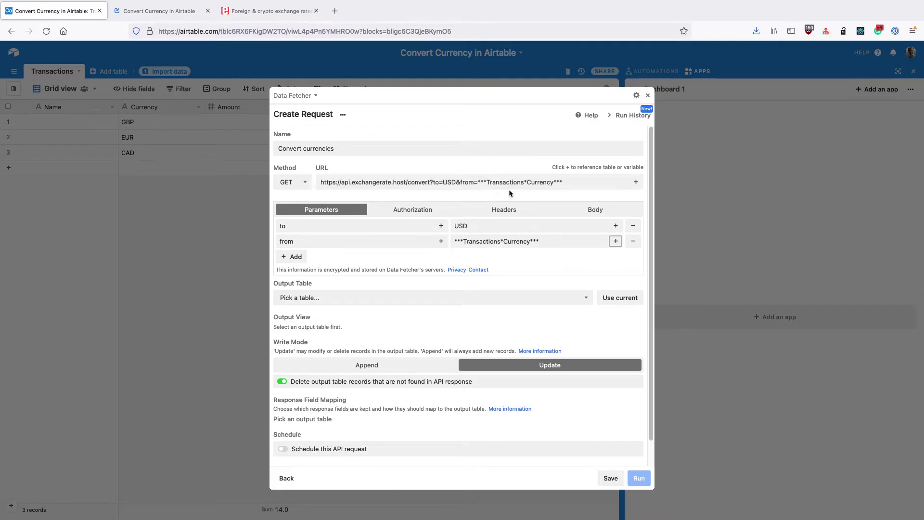
- Set the request output to the current Transactions table and its Grid view
scroll(402, 223, "down", 1)
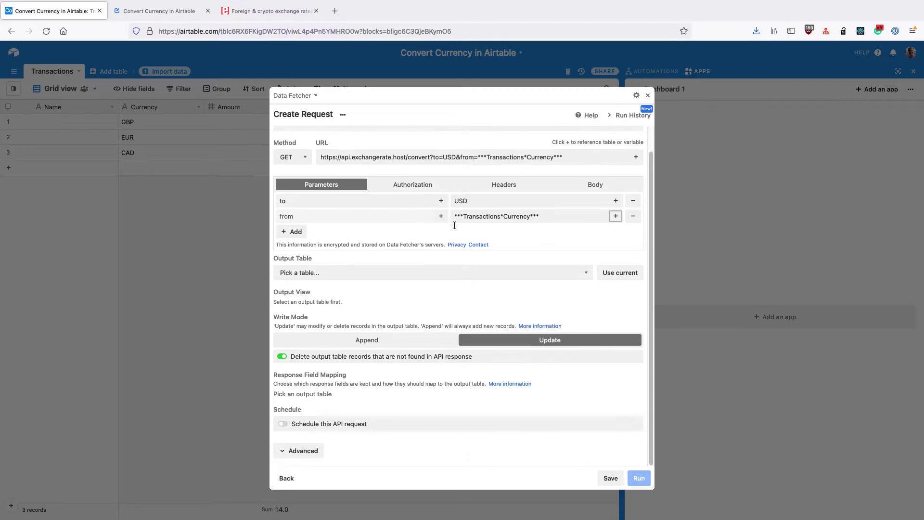
left_click(610, 278)
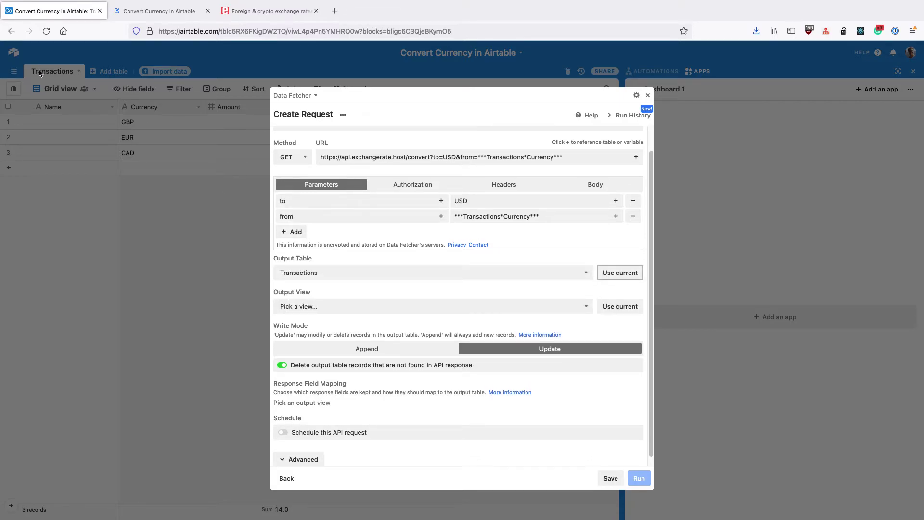
left_click(622, 306)
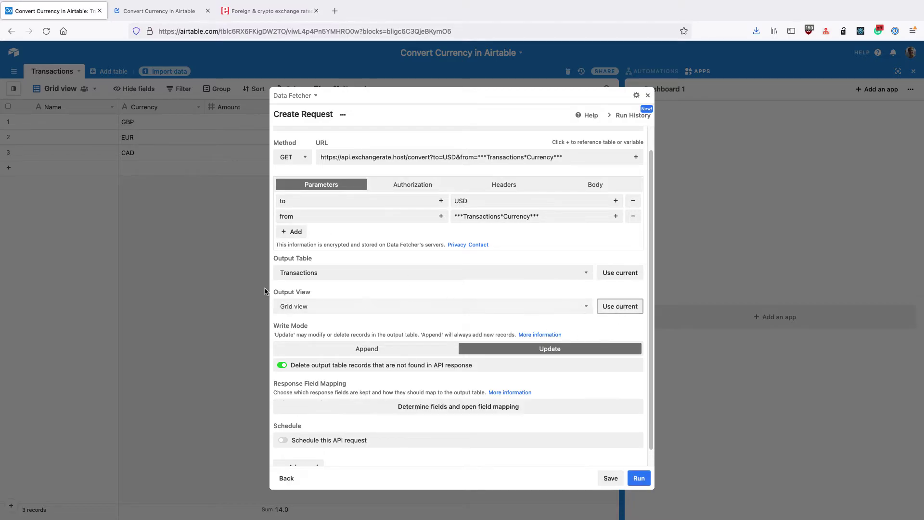
scroll(391, 261, "down", 1)
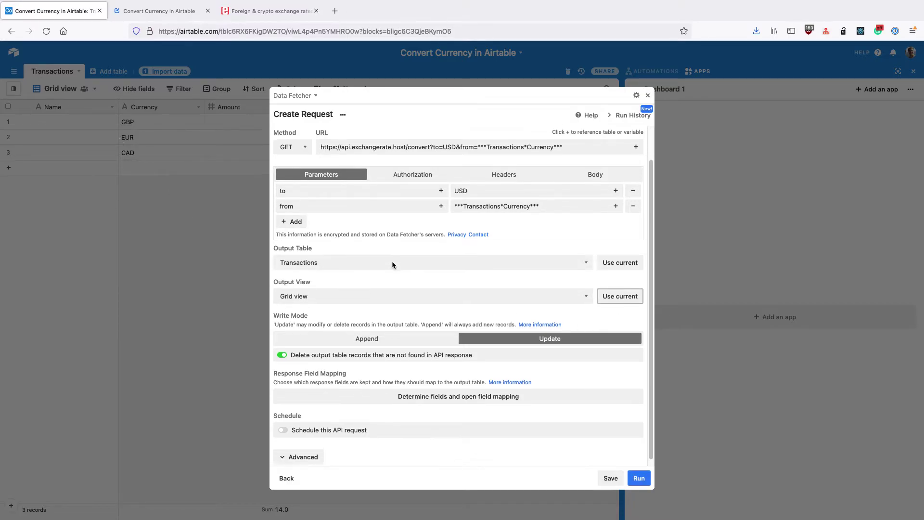
- In advanced settings, run the request once per Transactions record, limited to Grid view
left_click(300, 450)
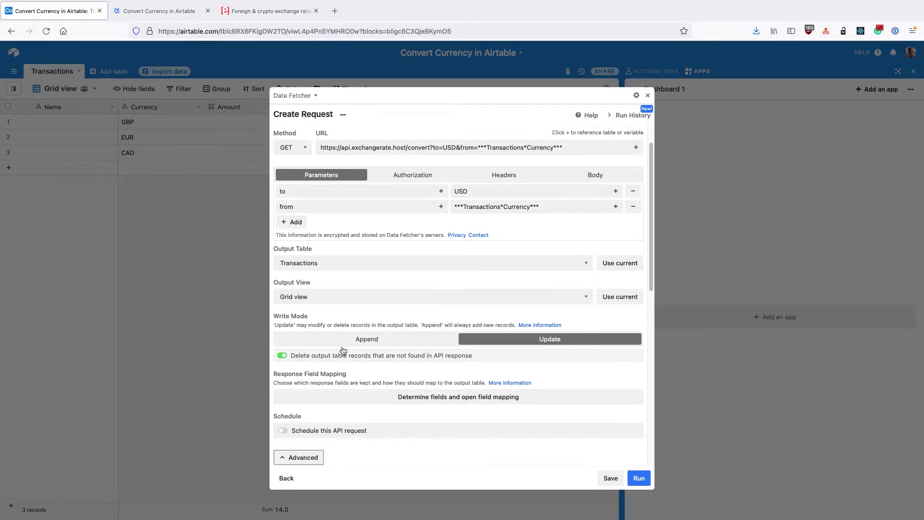
scroll(344, 345, "down", 4)
scroll(344, 347, "down", 10)
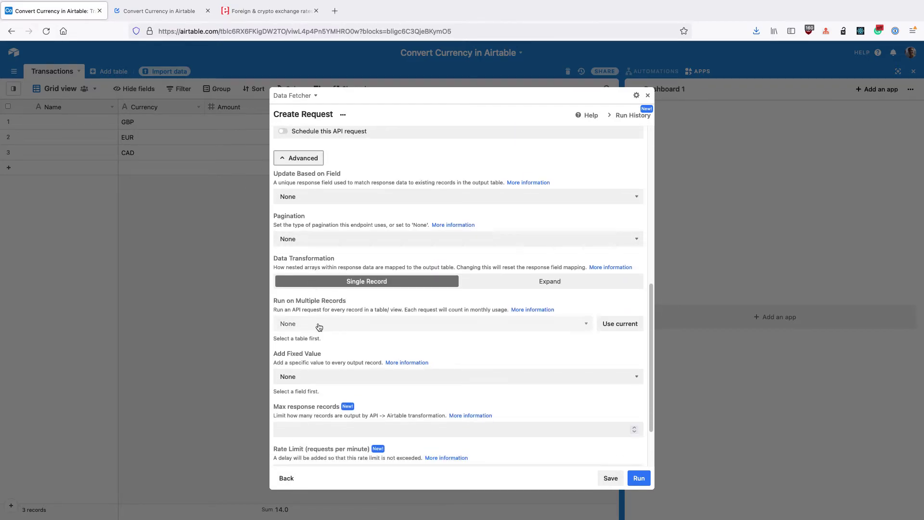
left_click(611, 327)
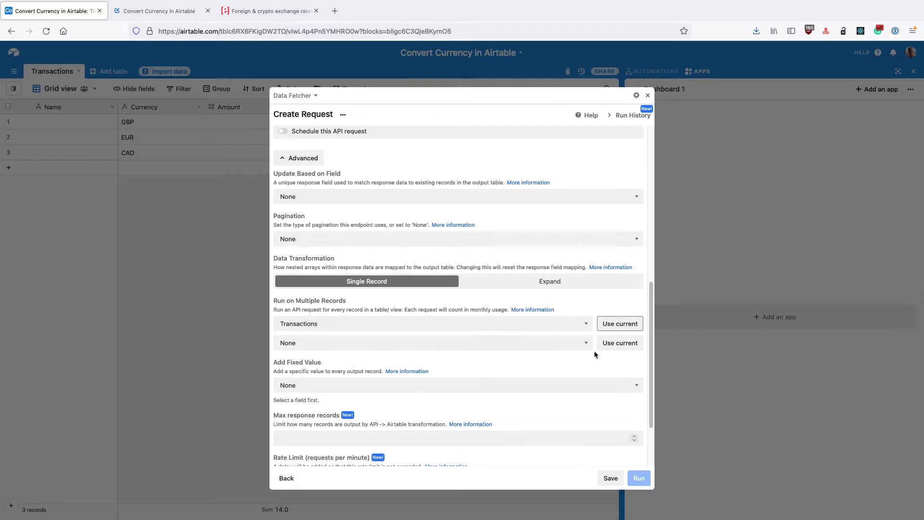
left_click(616, 344)
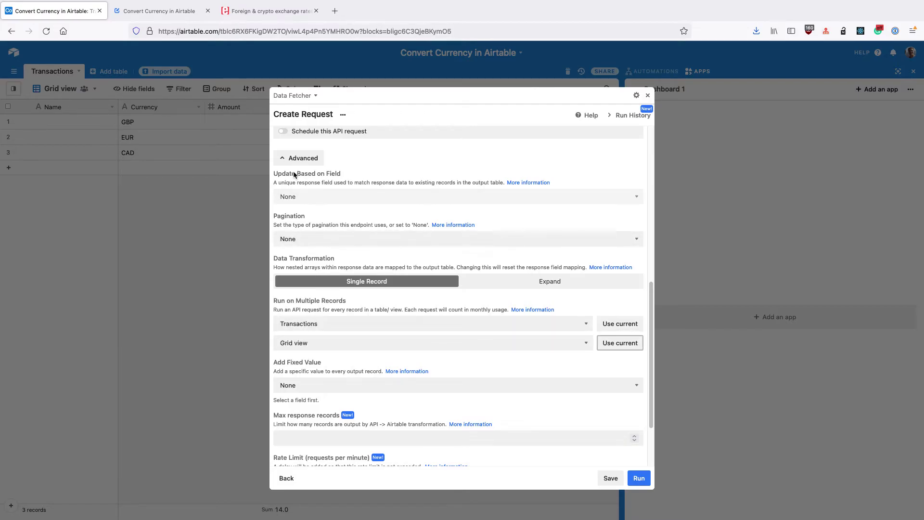
- Run the request in update mode, hiding the update warning in future
scroll(293, 172, "up", 3)
scroll(457, 201, "up", 3)
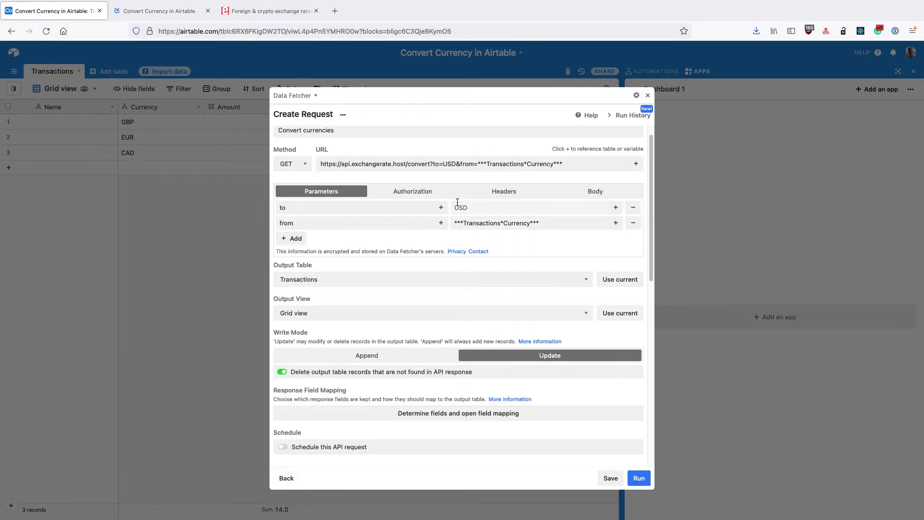
scroll(409, 246, "down", 4)
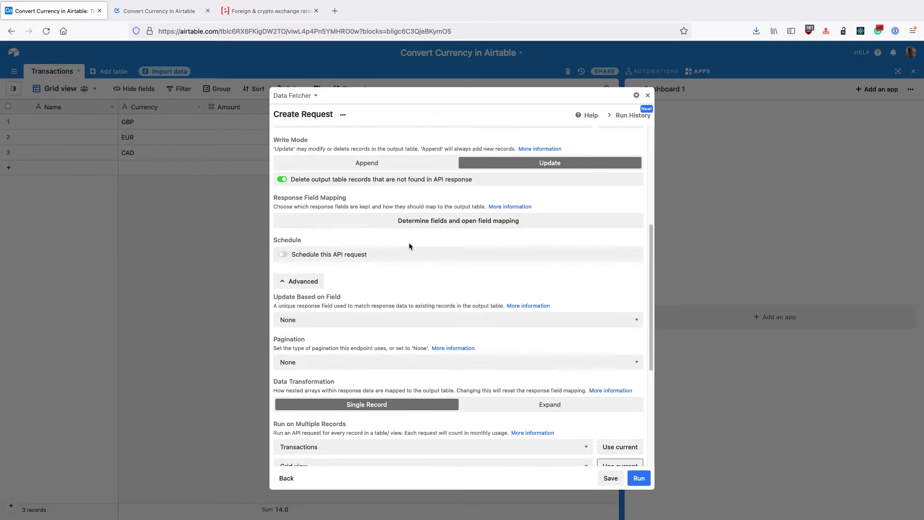
scroll(409, 246, "down", 2)
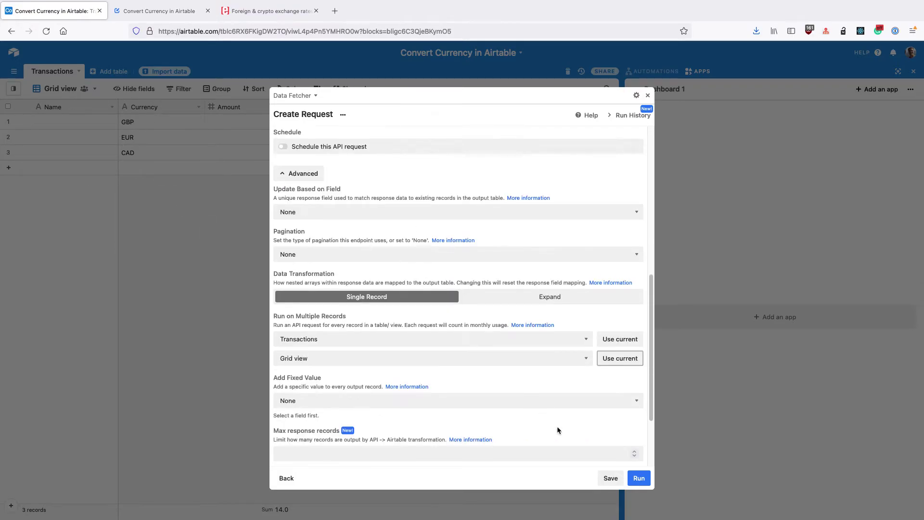
left_click(639, 478)
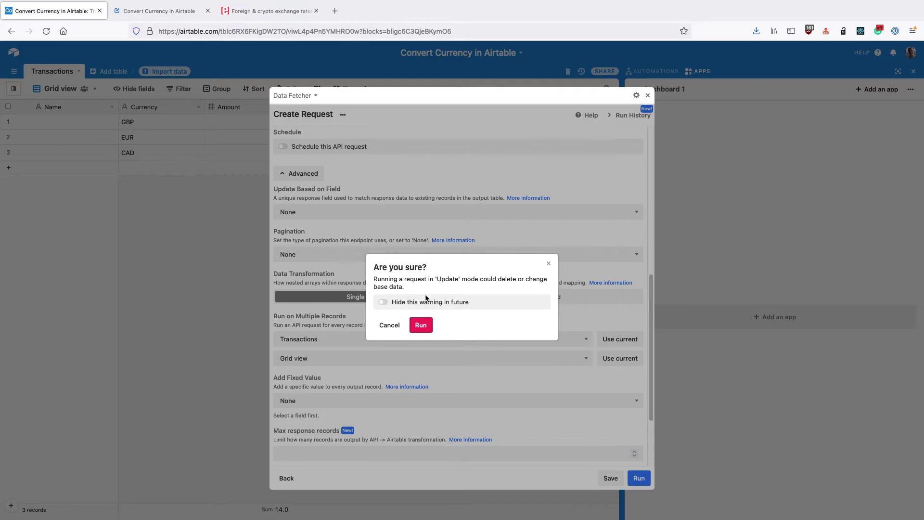
left_click(402, 303)
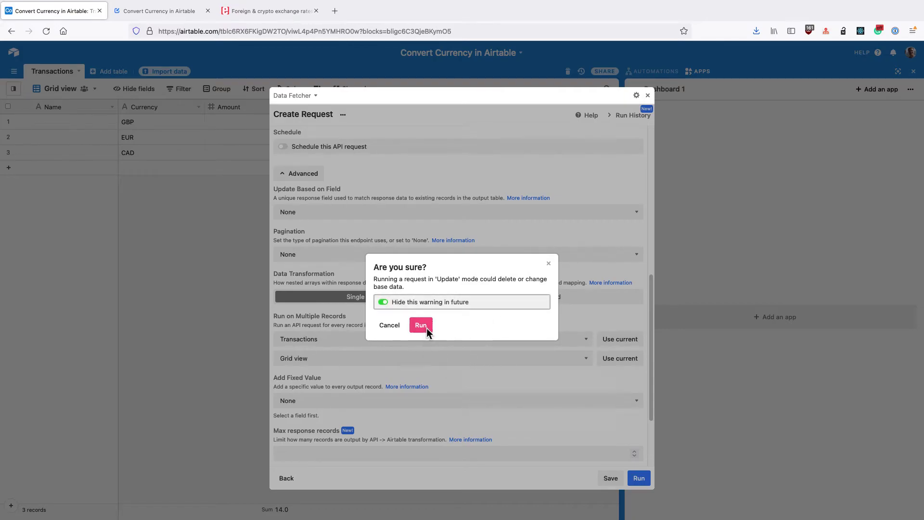
left_click(421, 325)
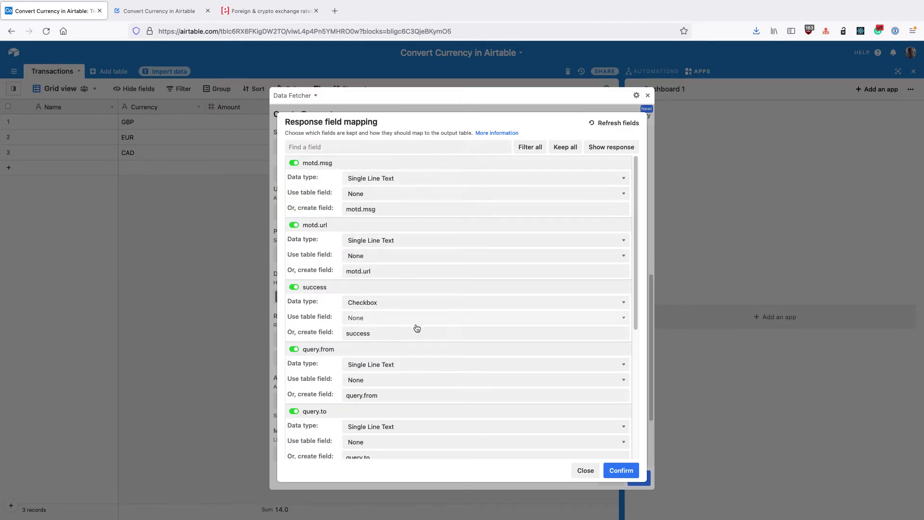
- Filter the API response to only the result value and map it into a new Exchange Rate field
left_click(610, 150)
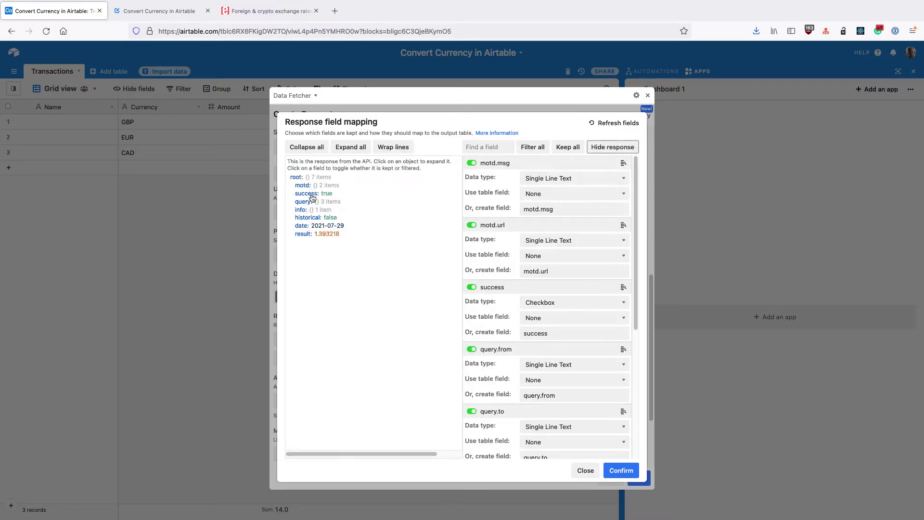
left_click(538, 152)
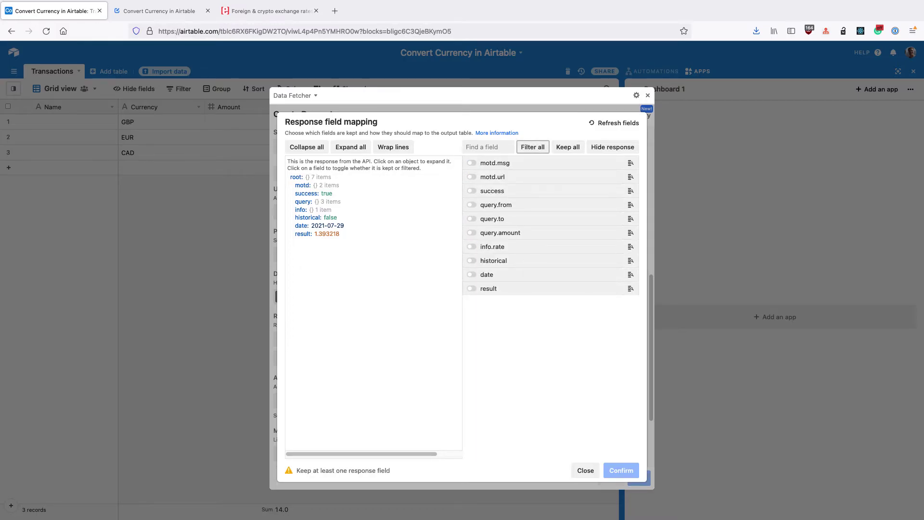
left_click(507, 292)
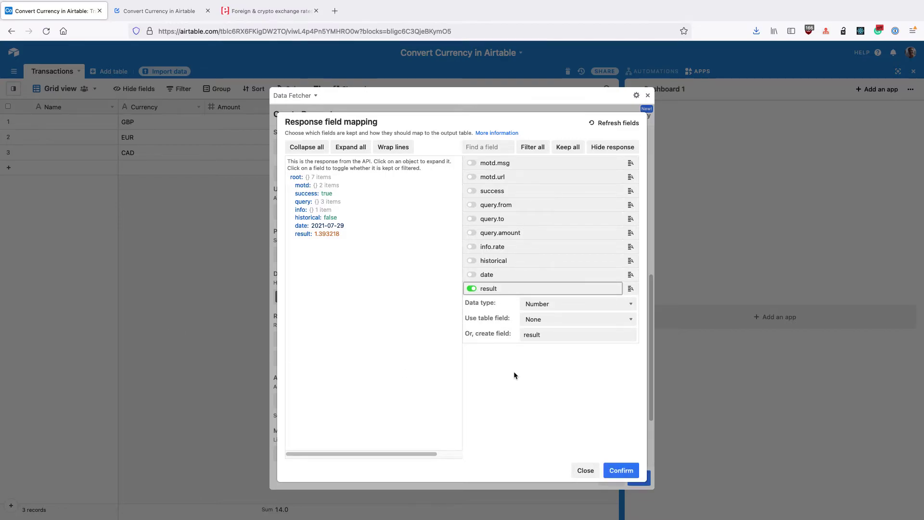
left_click(549, 336)
type("Exchange Rate")
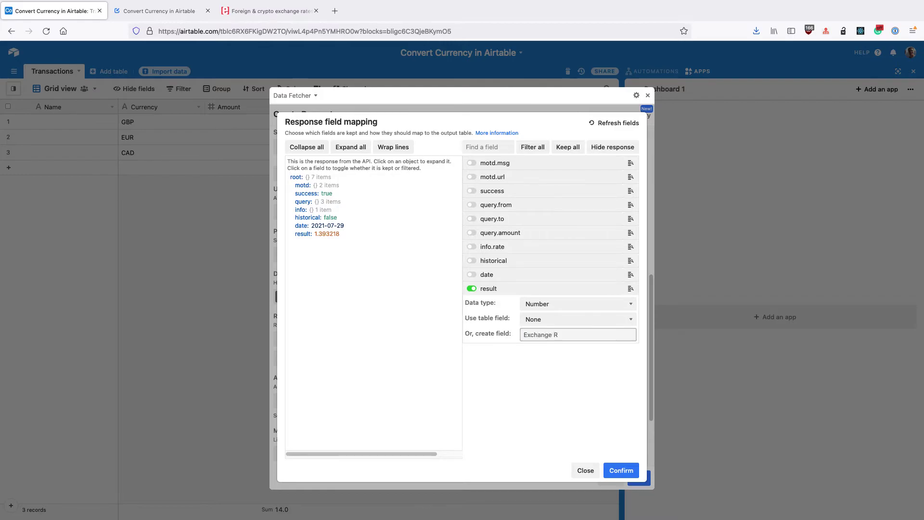
left_click(620, 470)
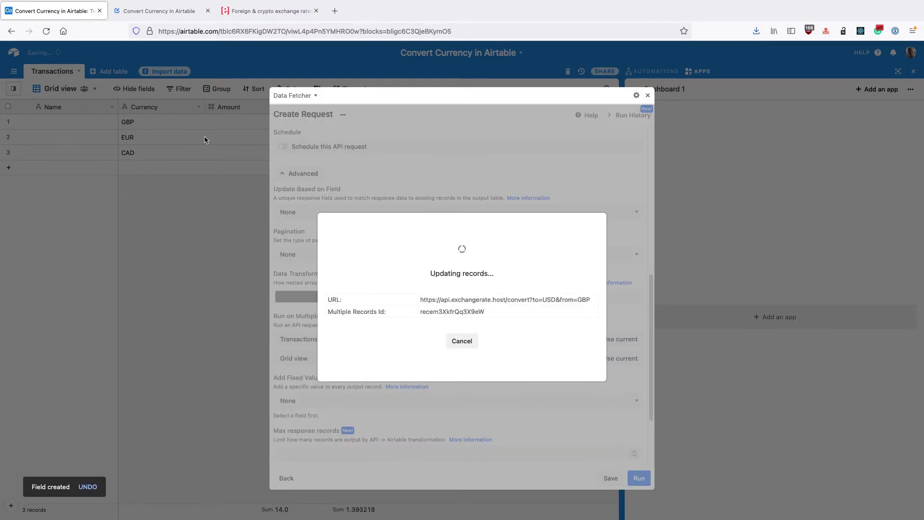
- Collapse Data Fetcher to the side panel and save the request with rates filled for GBP, EUR and CAD
left_click(649, 96)
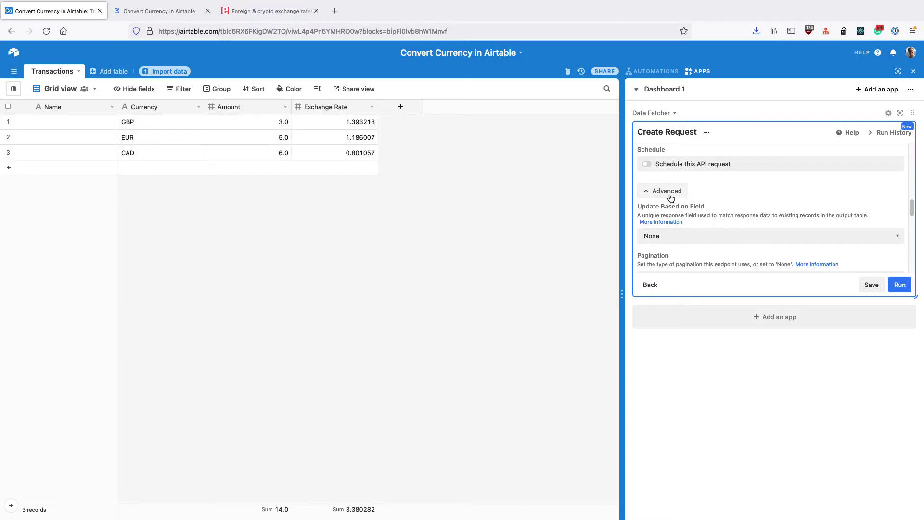
scroll(780, 221, "down", 1)
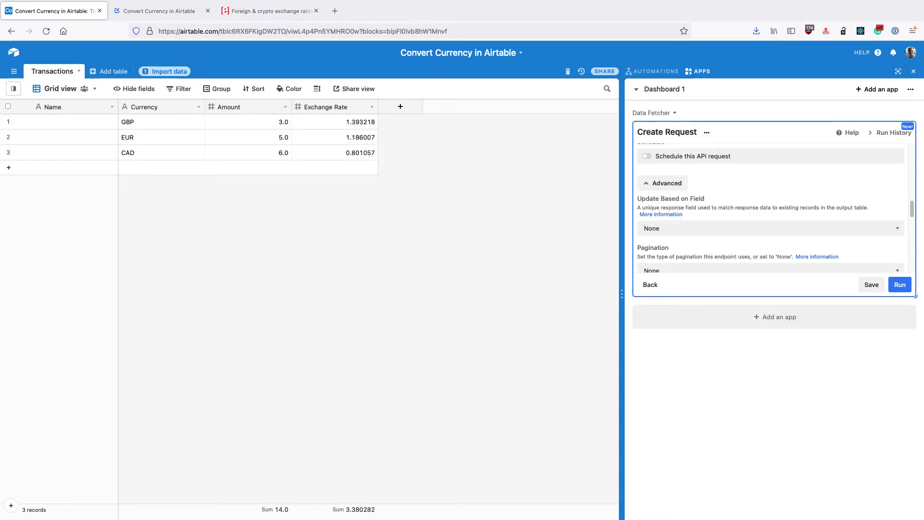
left_click(872, 285)
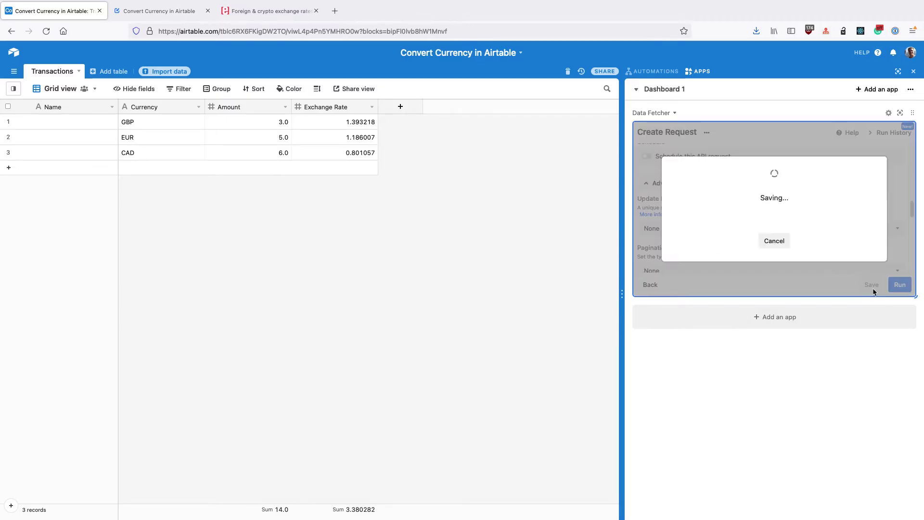
- Add a new field named Amount (USD) with the Formula type
left_click(398, 108)
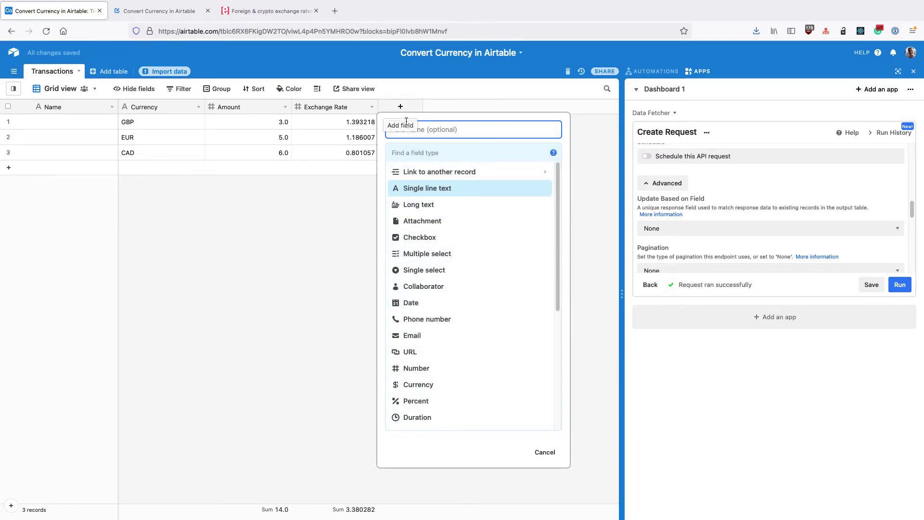
type("Amount ")
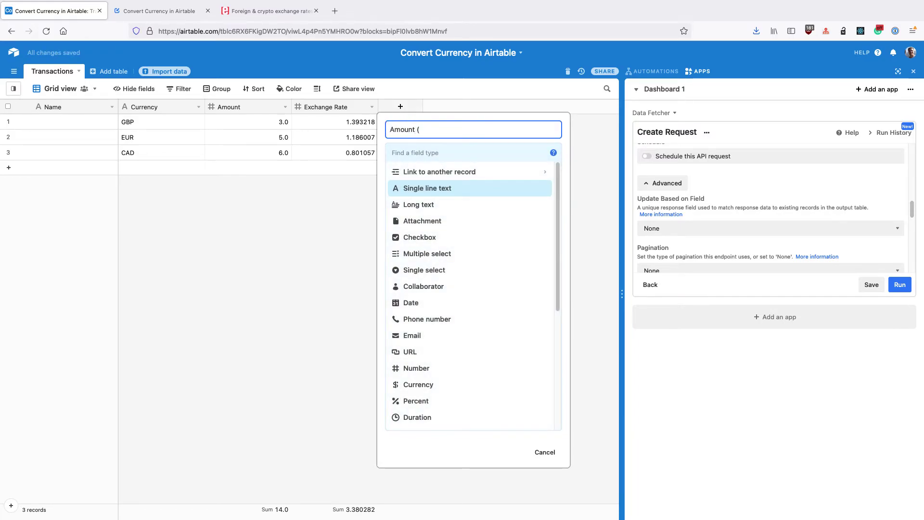
type("(USD)")
left_click(424, 172)
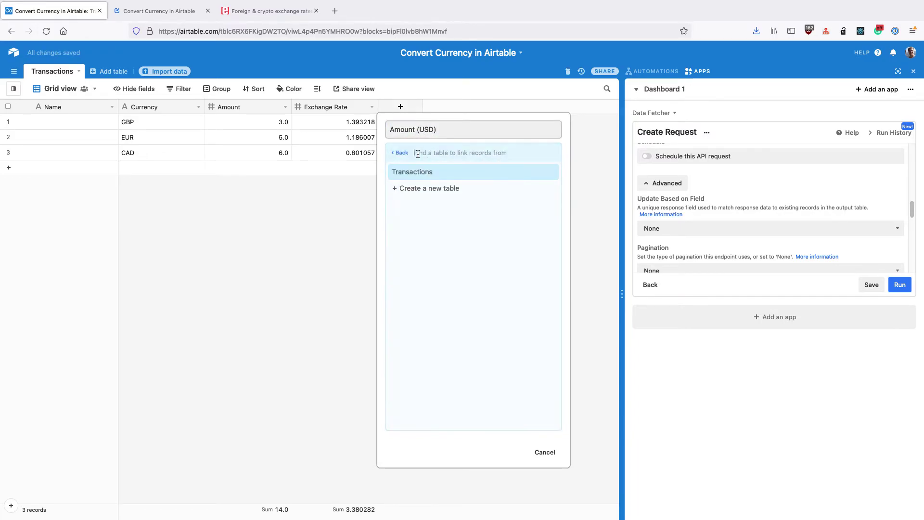
left_click(401, 152)
type("form")
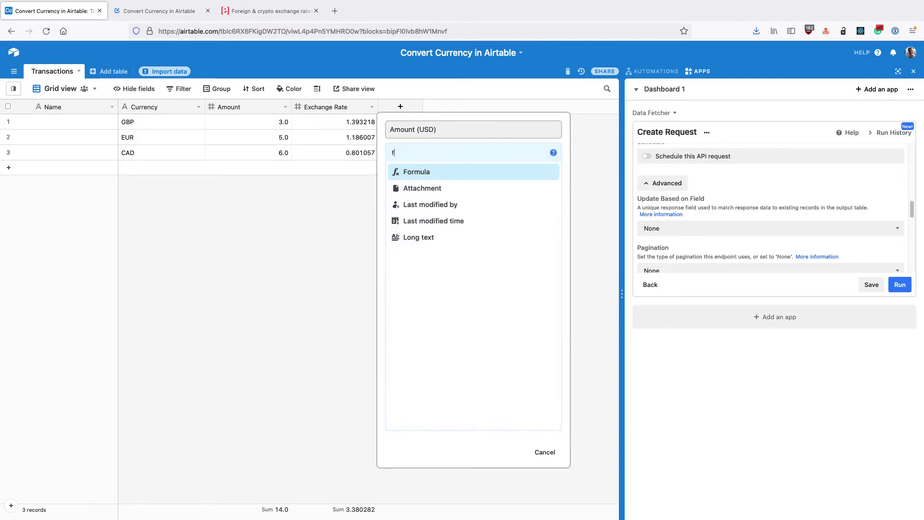
left_click(428, 176)
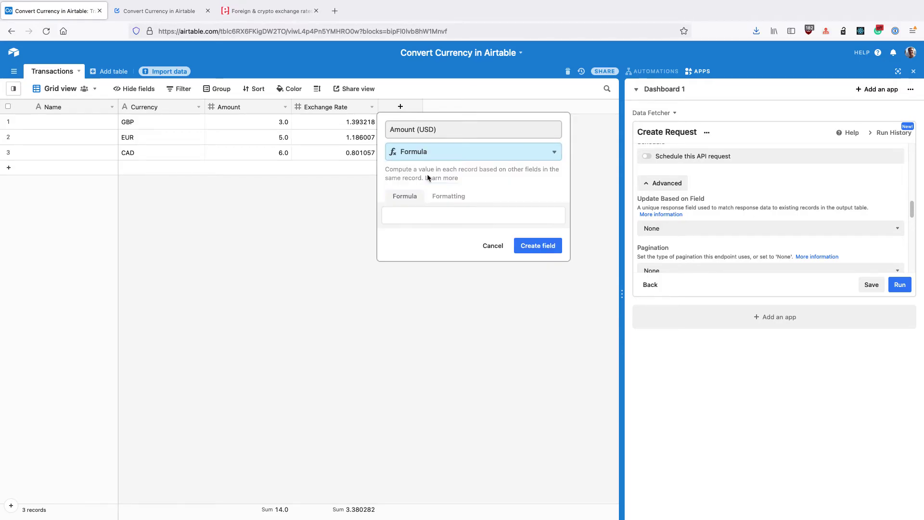
- Enter the formula =Amount*{Exchange Rate}, format it as Currency, and create the field
left_click(417, 210)
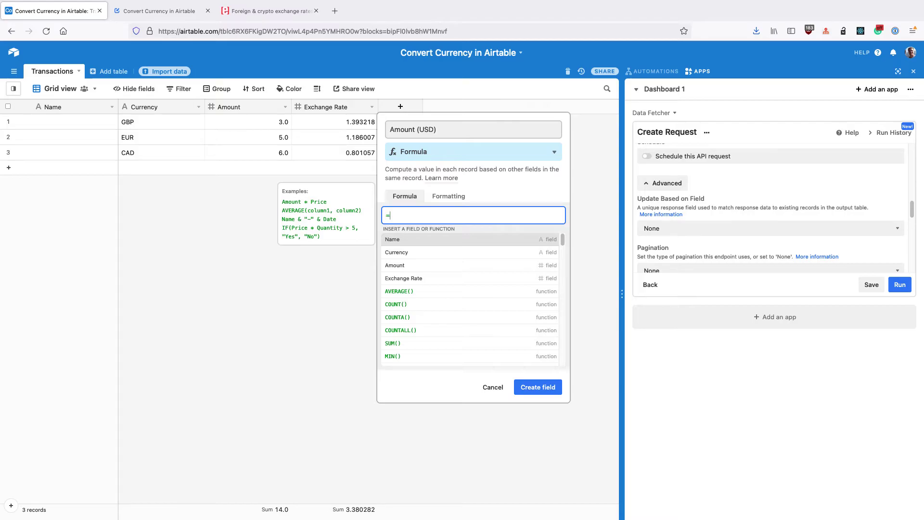
type("=Amount*")
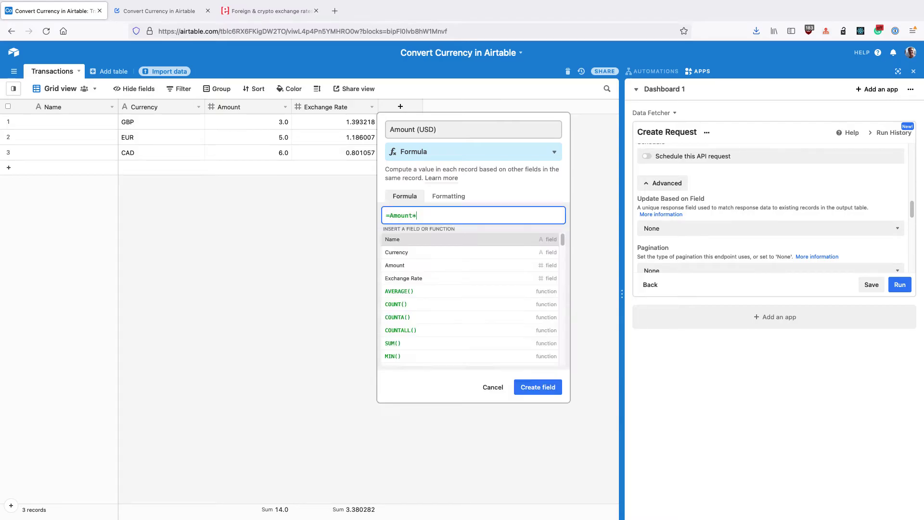
left_click(415, 278)
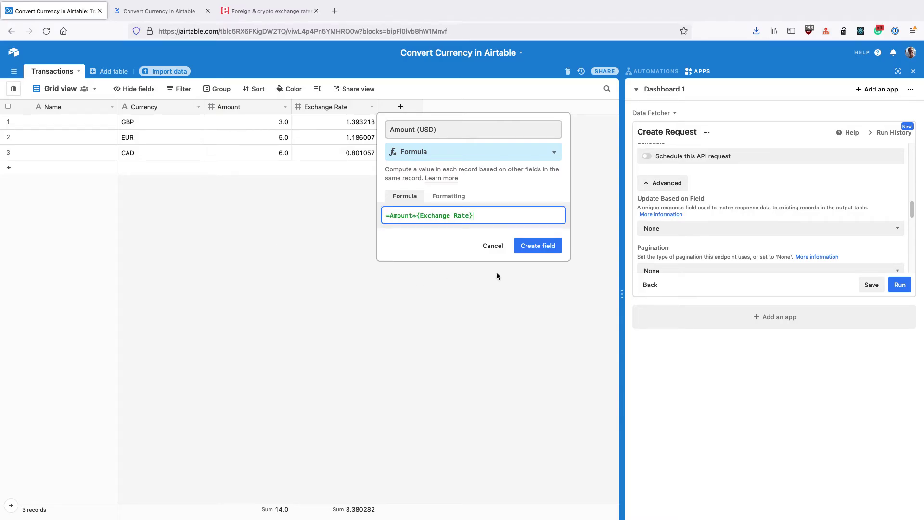
left_click(456, 195)
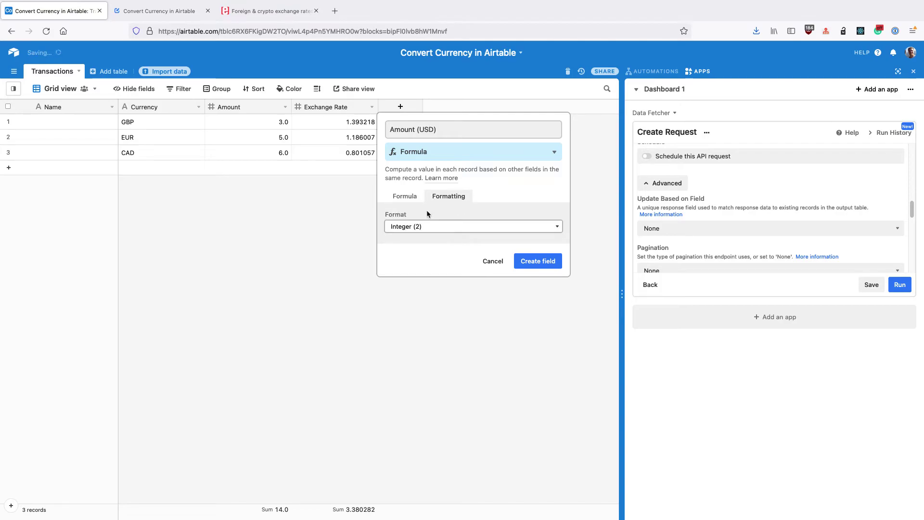
left_click(427, 225)
left_click(460, 235)
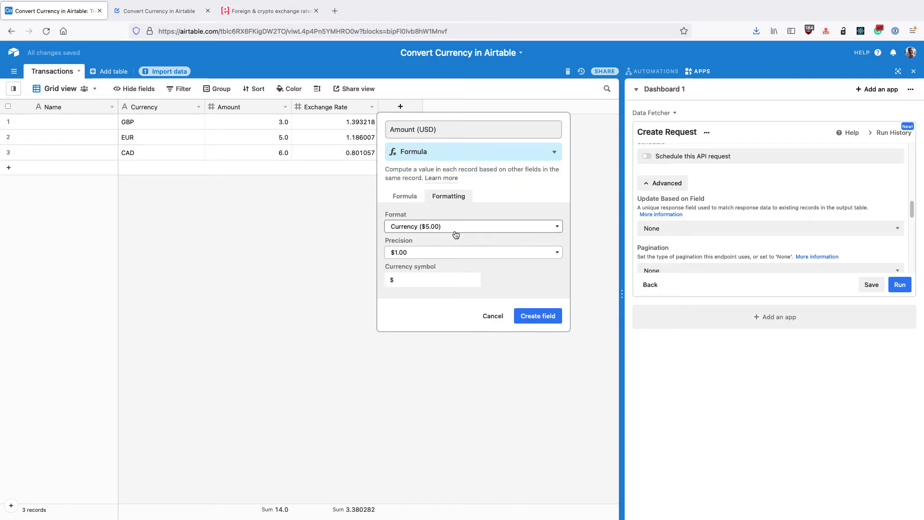
left_click(522, 317)
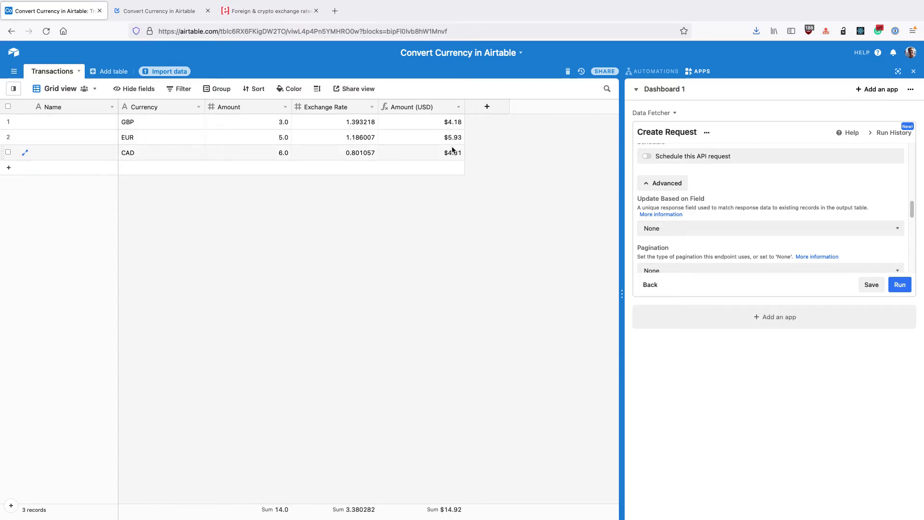
- Add a new field named Date with the Date field type
left_click(486, 106)
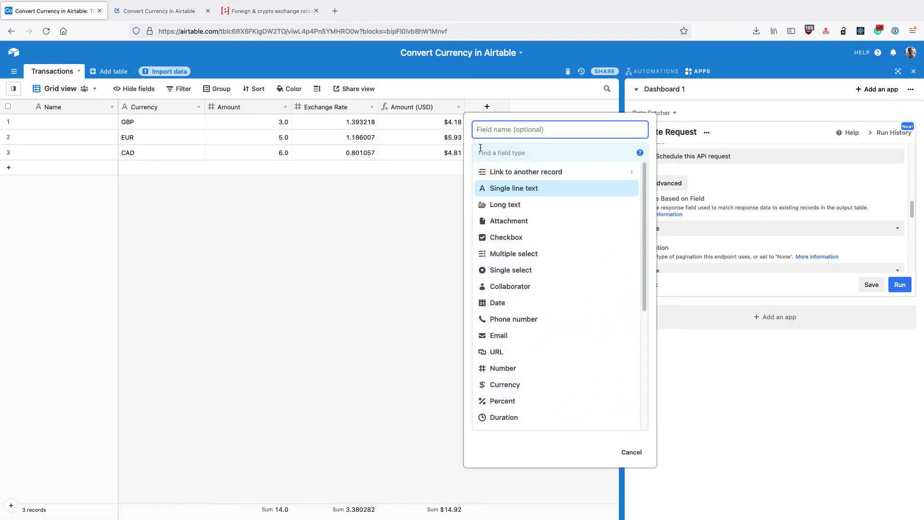
type("Date")
key("Tab")
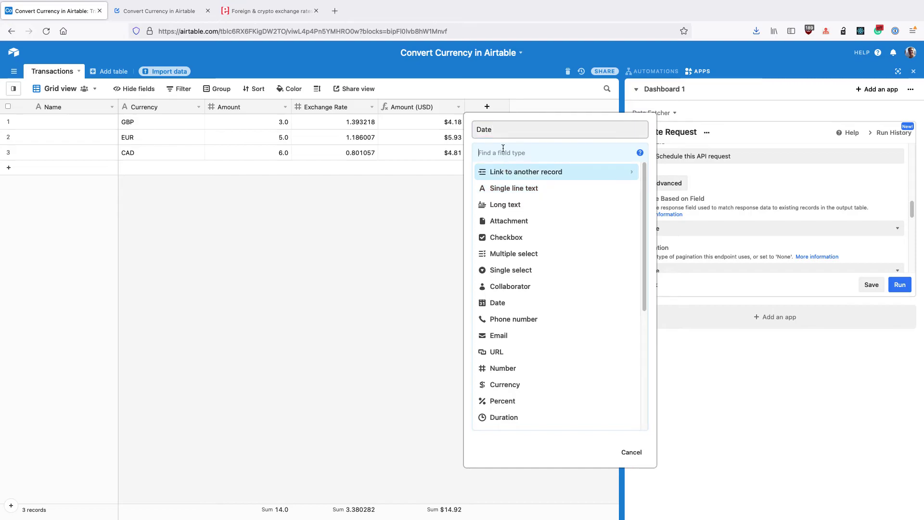
type("Date")
left_click(546, 173)
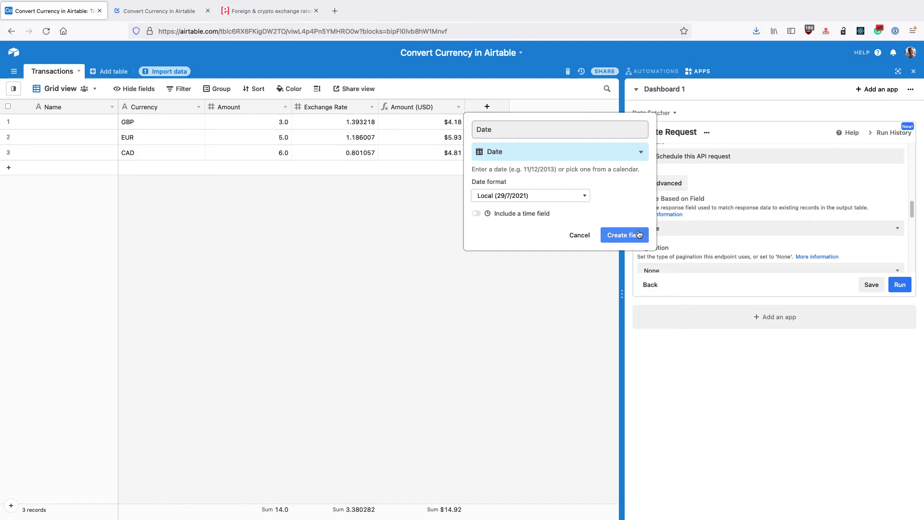
left_click(624, 235)
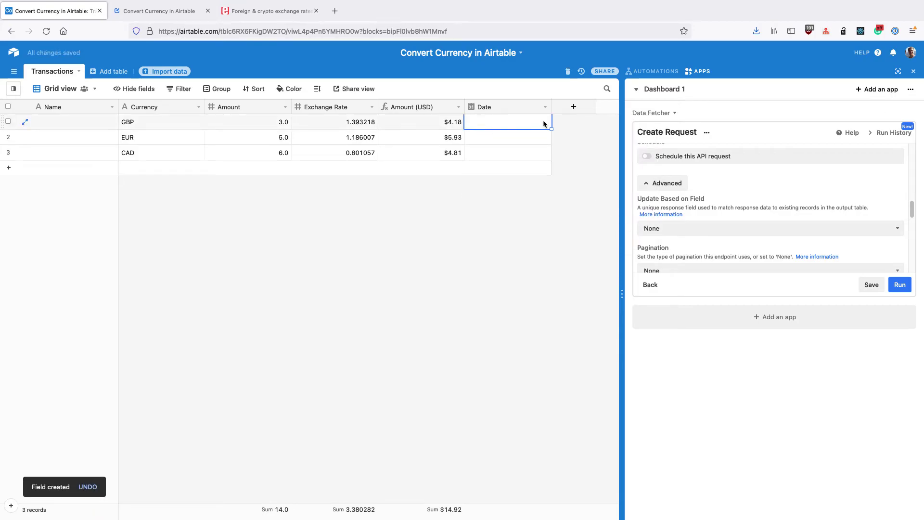
- Set the GBP, EUR and CAD transaction dates to 1, 3 and 6 July 2021
double_click(479, 125)
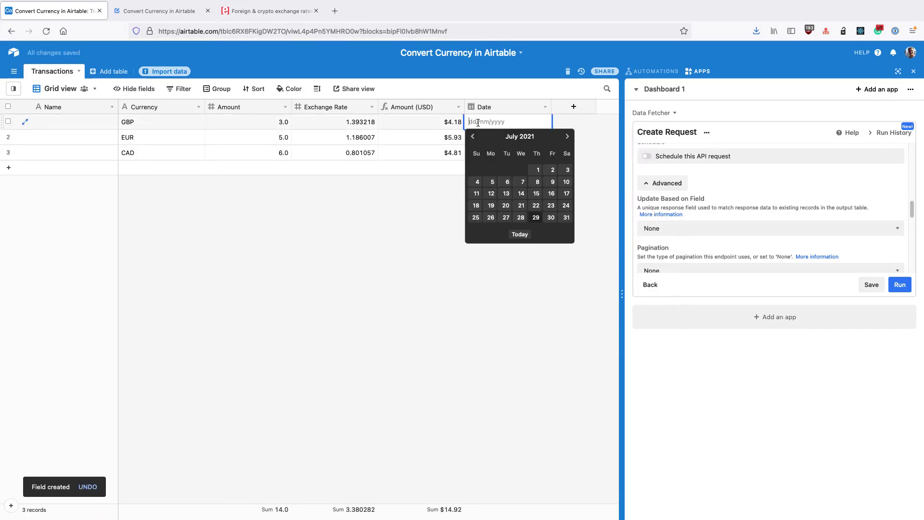
left_click(538, 170)
double_click(493, 138)
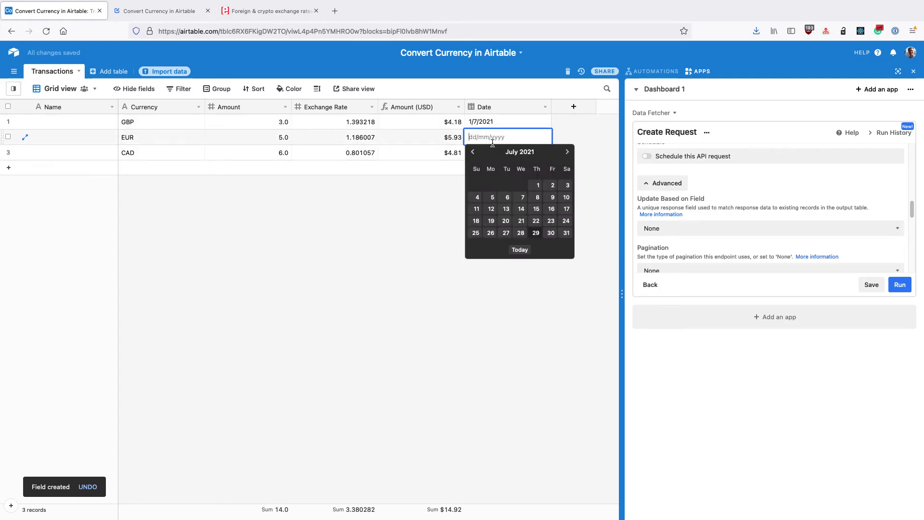
left_click(562, 185)
double_click(490, 157)
left_click(507, 212)
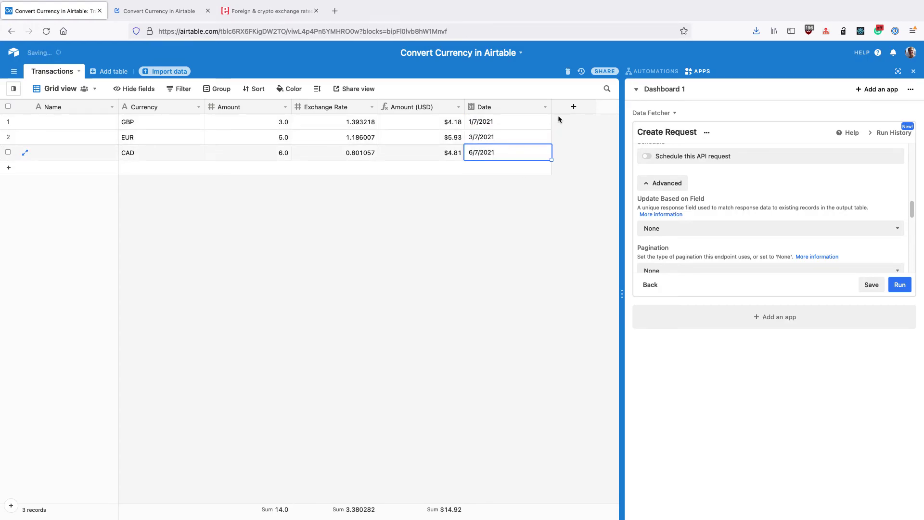
left_click(573, 107)
- Name the new field Formatted Date and give it the Formula type
left_click(576, 153)
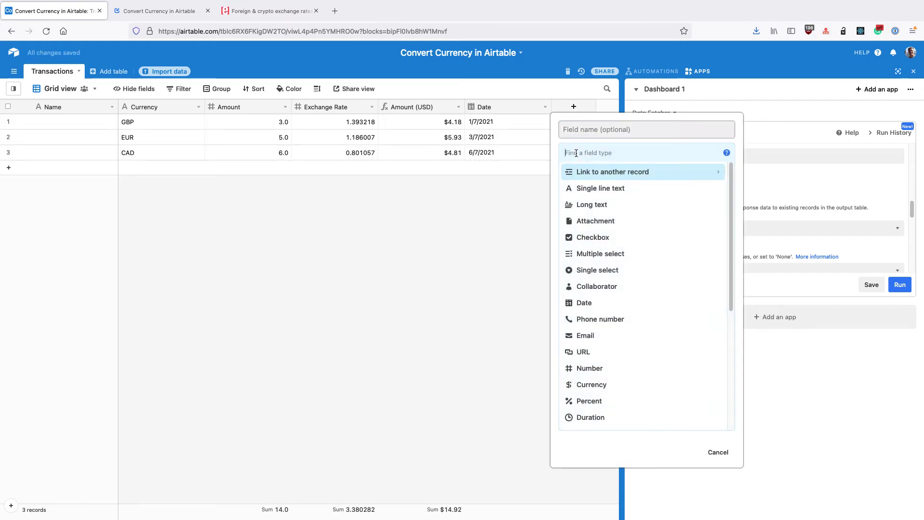
type("Form")
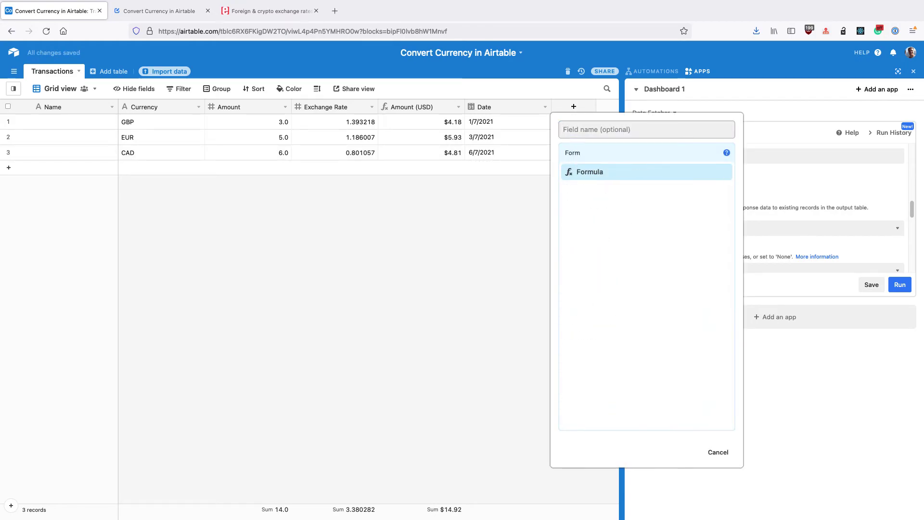
type("atted")
key("super+a")
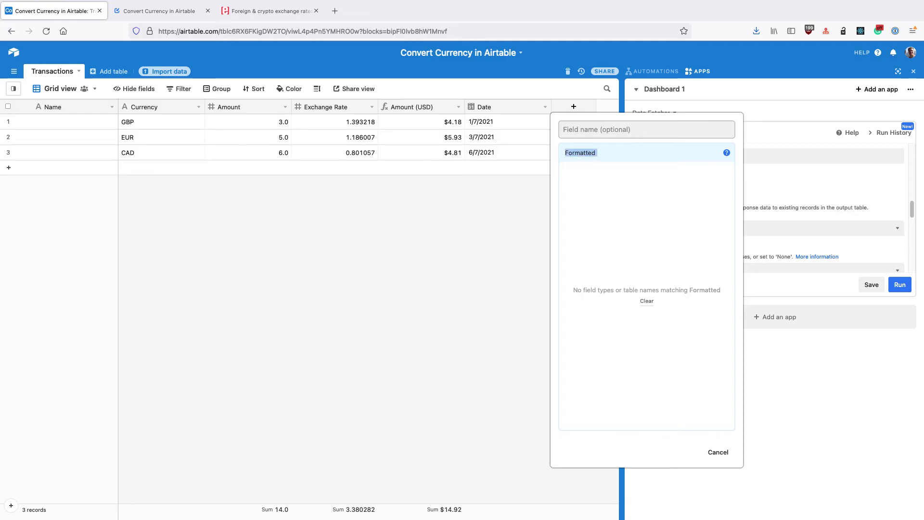
key("BackSpace")
left_click(588, 134)
type("Formatted")
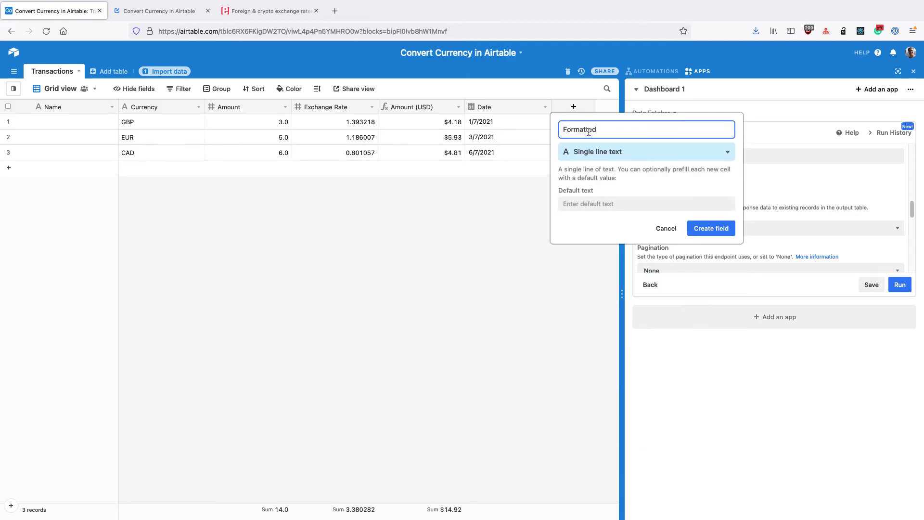
type("Date")
left_click(608, 150)
type("for")
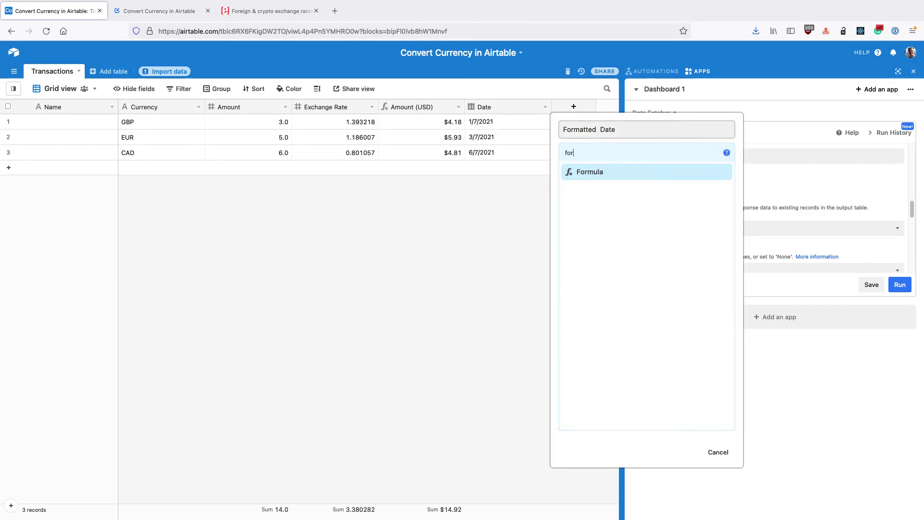
left_click(626, 173)
- Enter the formula DATESTR(Date), create the field, and narrow the Date and Formatted Date columns
left_click(577, 212)
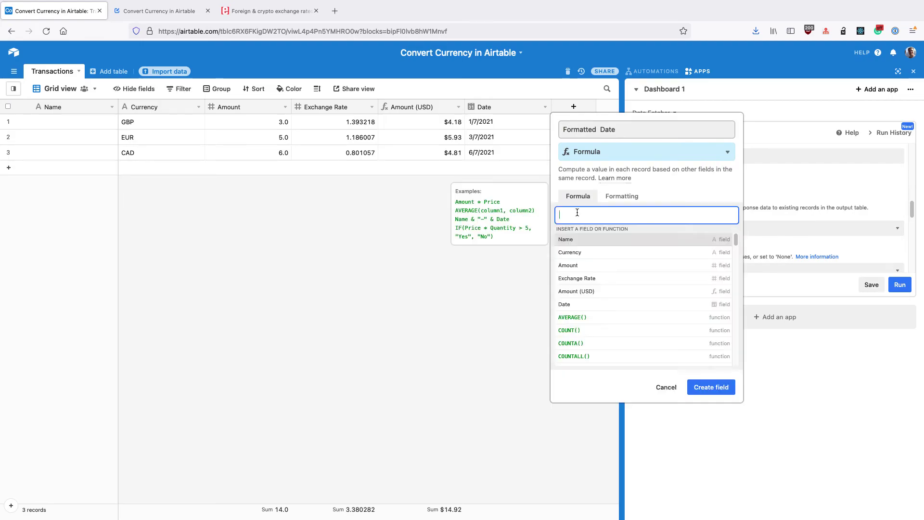
type("DATESTR")
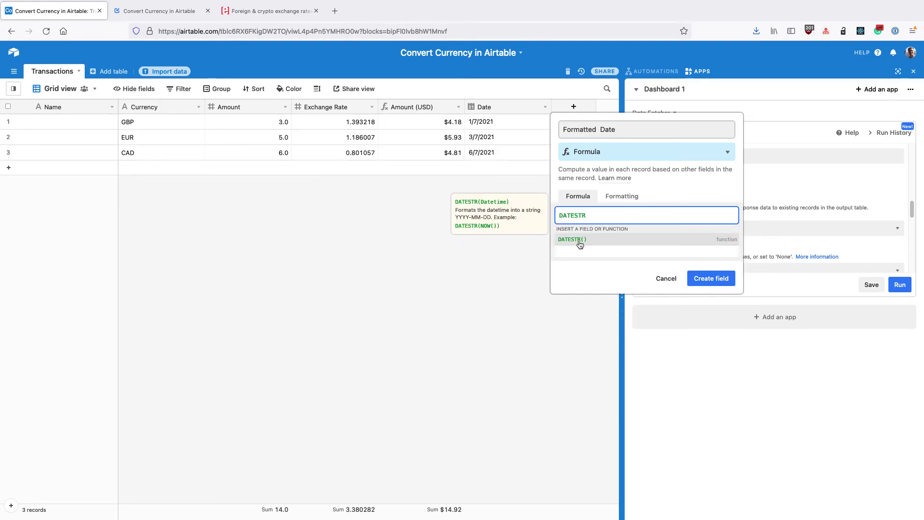
left_click(580, 243)
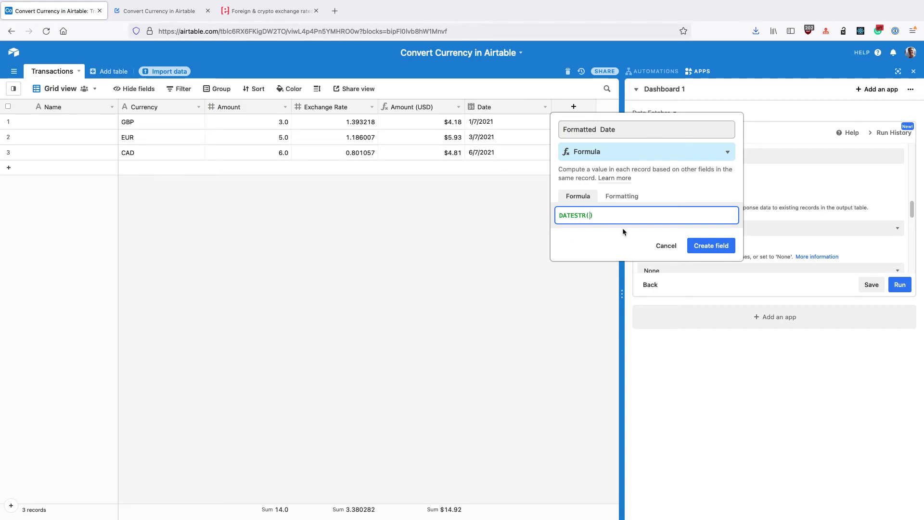
type("Date")
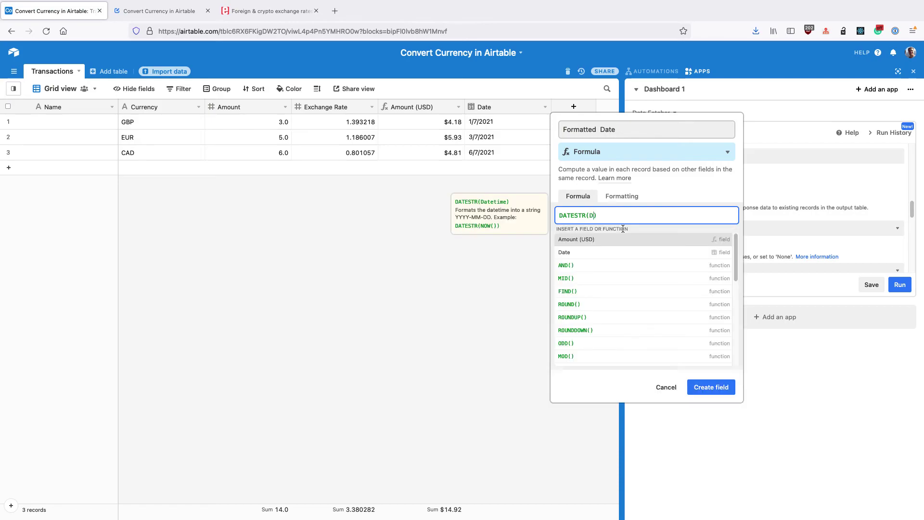
left_click(598, 232)
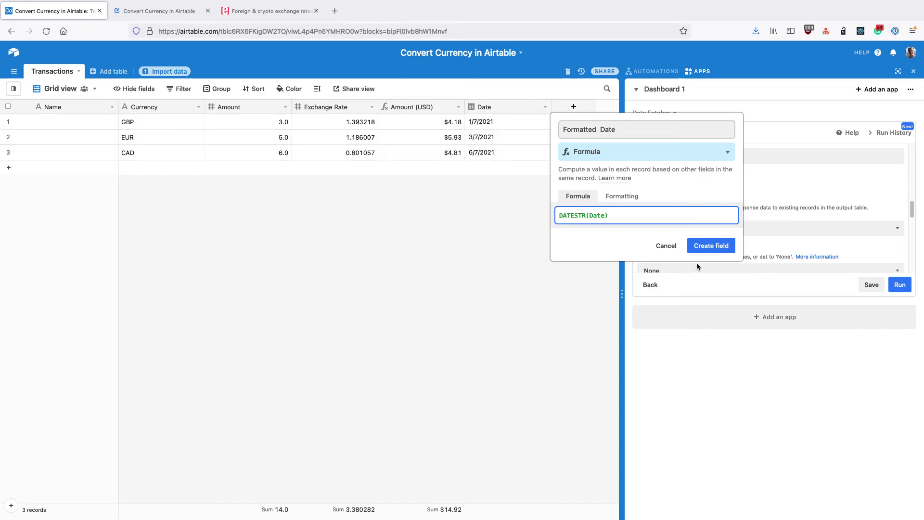
left_click(711, 247)
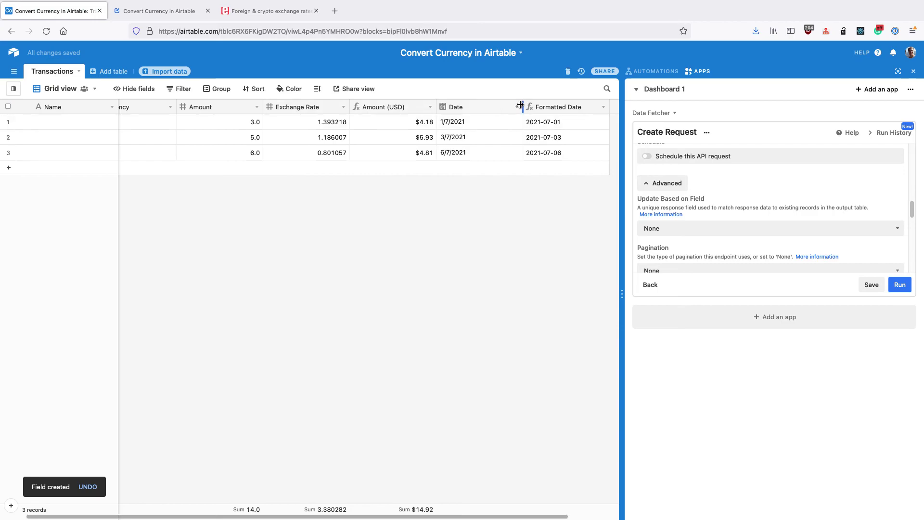
left_click_drag(522, 103, 480, 107)
left_click_drag(567, 107, 522, 107)
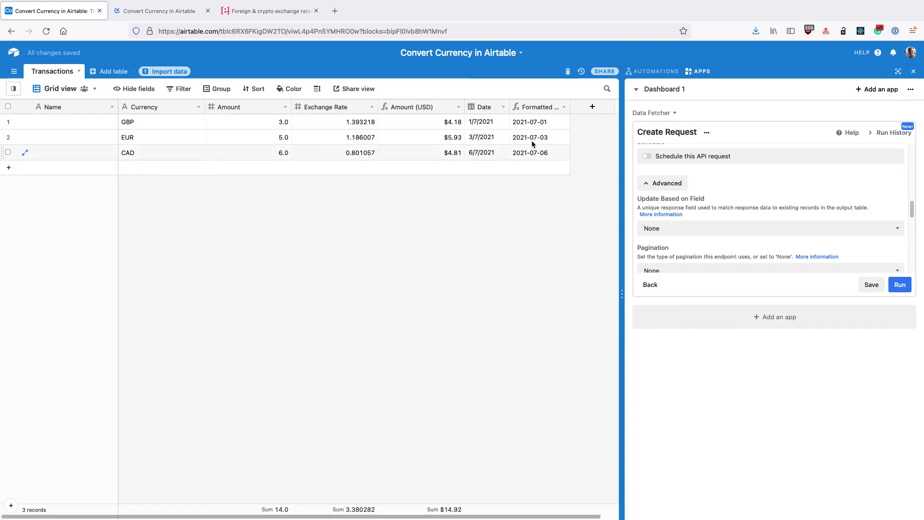
- Expand the Data Fetcher request and add a new parameter named date
scroll(694, 218, "up", 5)
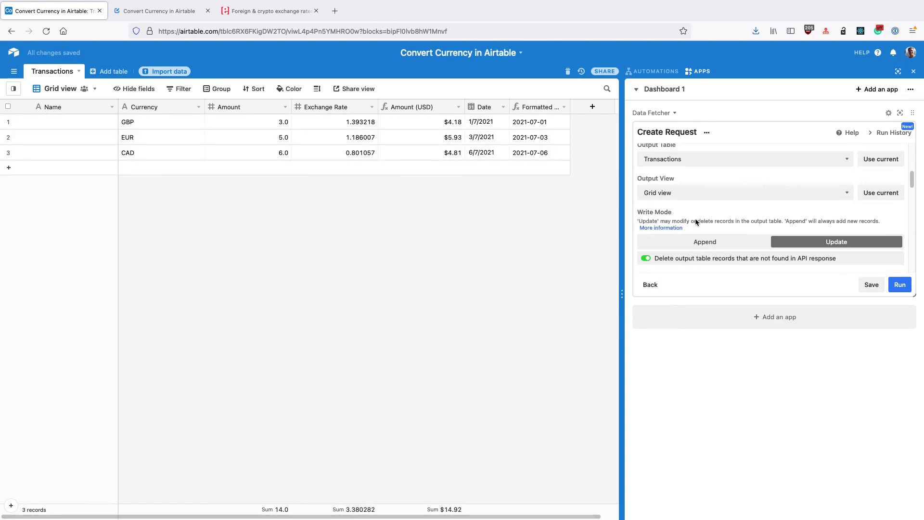
scroll(695, 218, "up", 3)
scroll(695, 218, "down", 3)
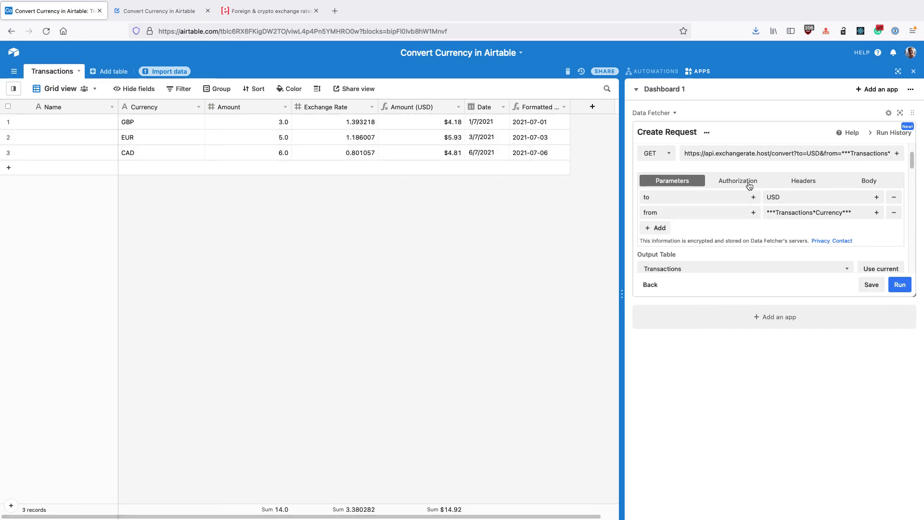
left_click(898, 112)
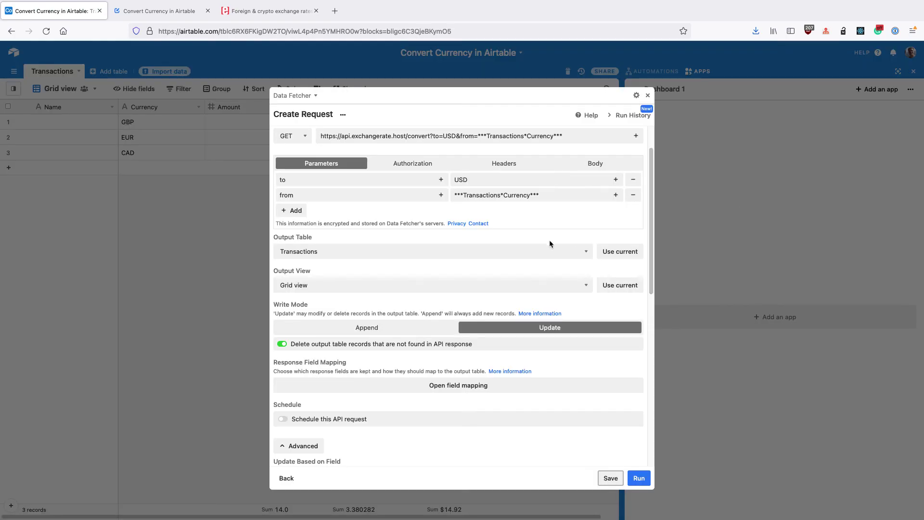
left_click(291, 211)
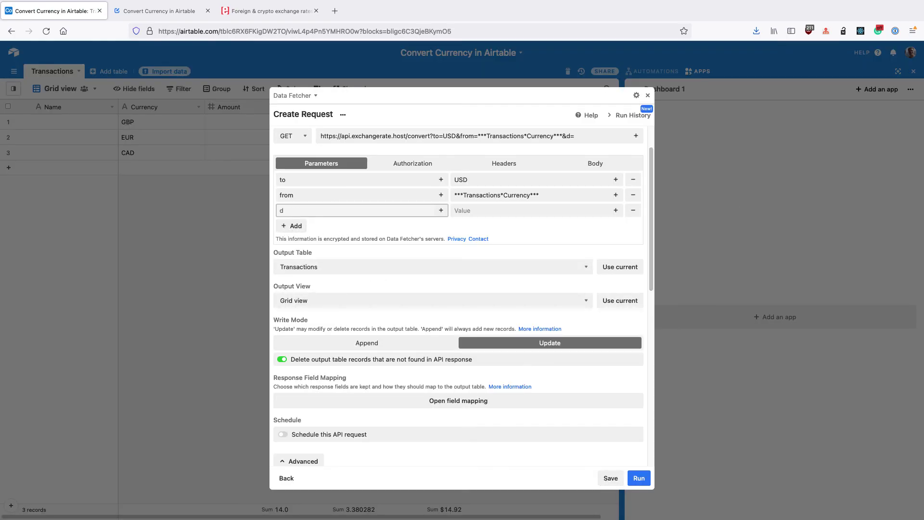
left_click(465, 211)
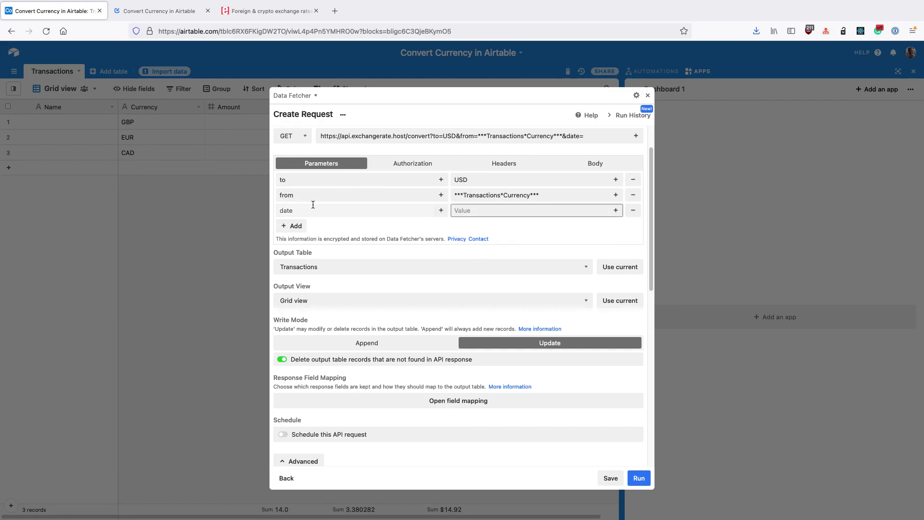
- Set the date parameter to reference Transactions > Formatted Date and save the request
left_click(615, 211)
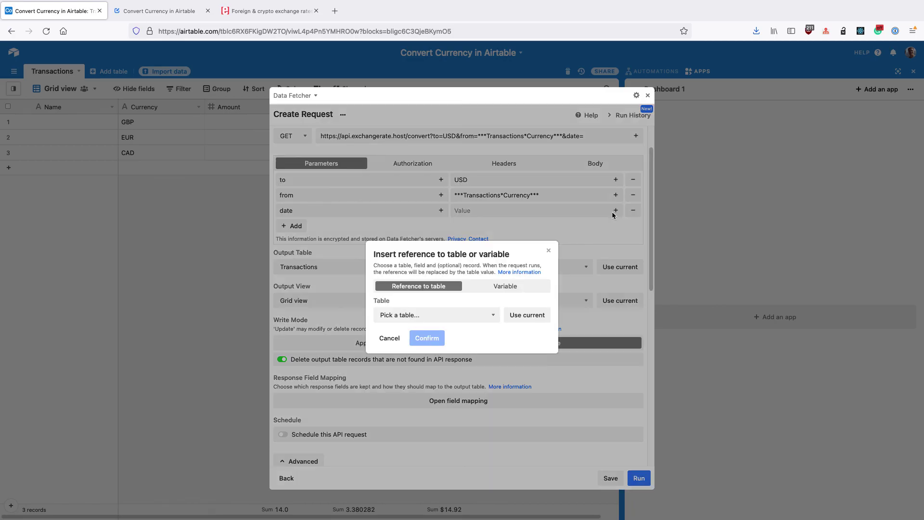
left_click(449, 312)
left_click(444, 321)
left_click(441, 327)
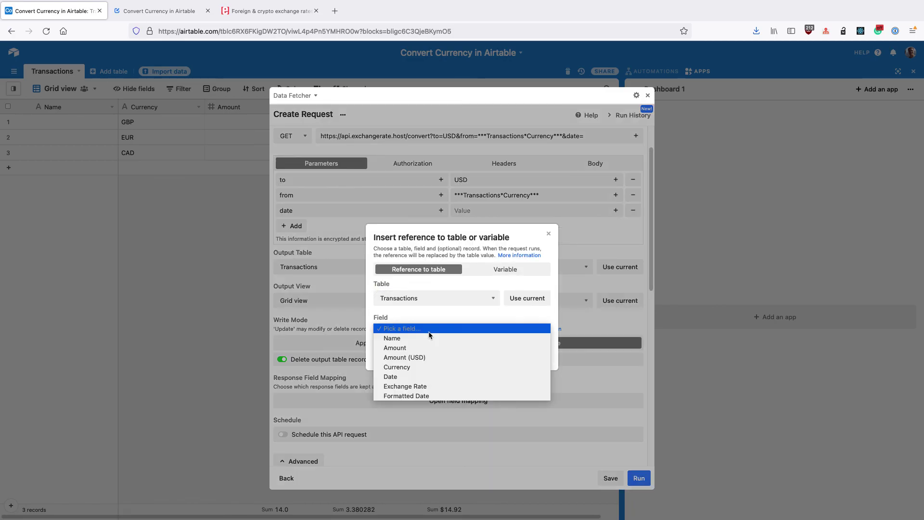
left_click(423, 395)
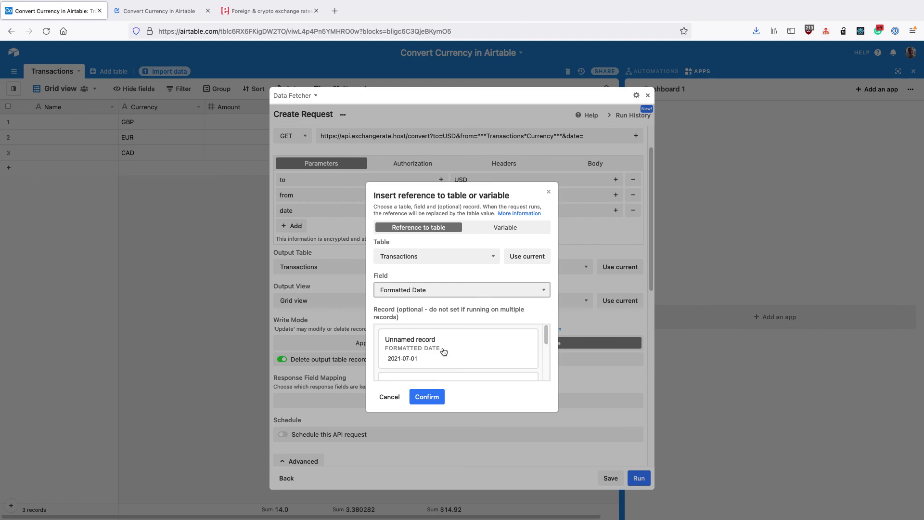
left_click(426, 397)
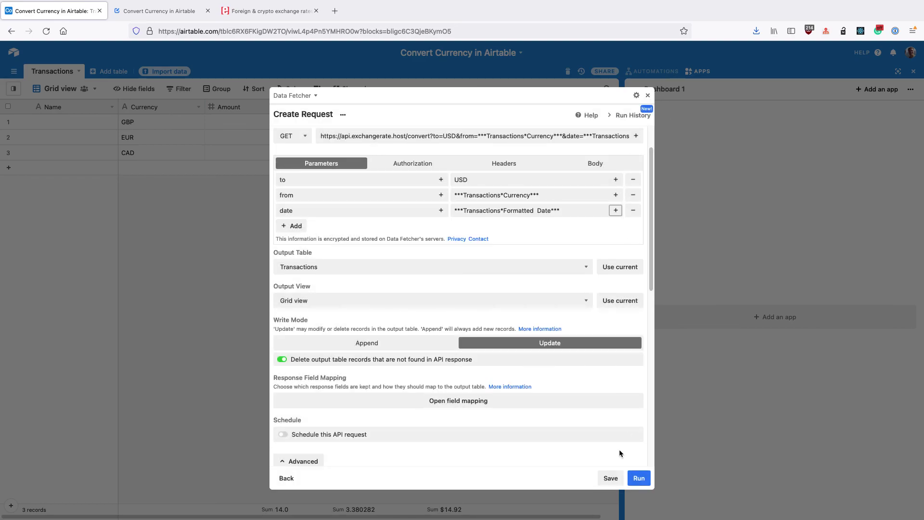
left_click(618, 477)
- Collapse the request view and run it to fetch each record's historical exchange rate
left_click(638, 478)
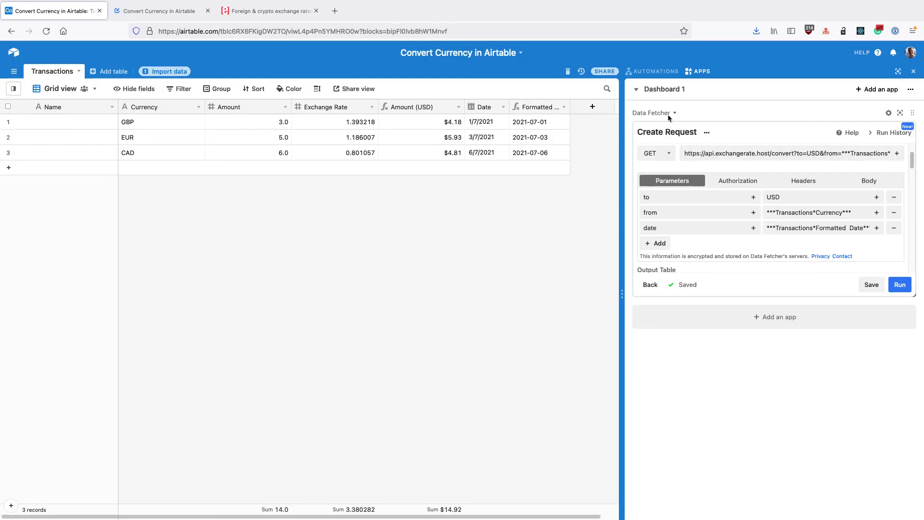
left_click(899, 285)
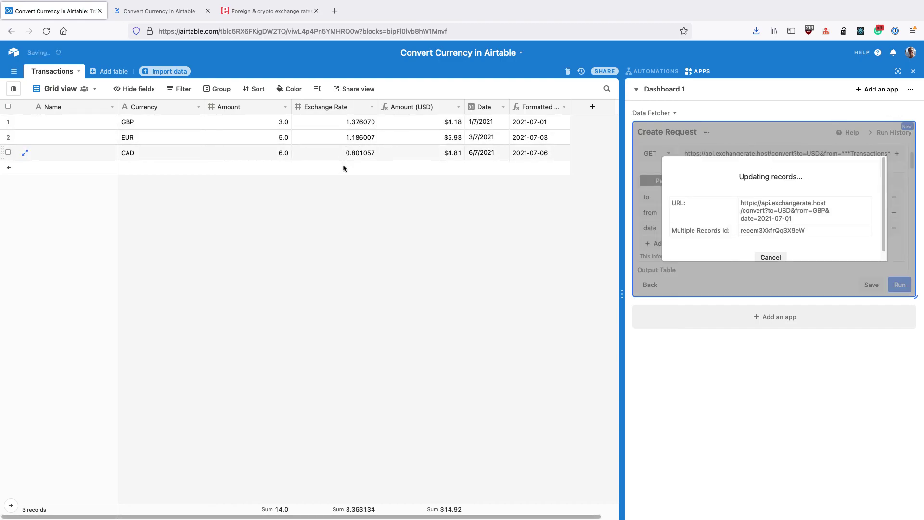